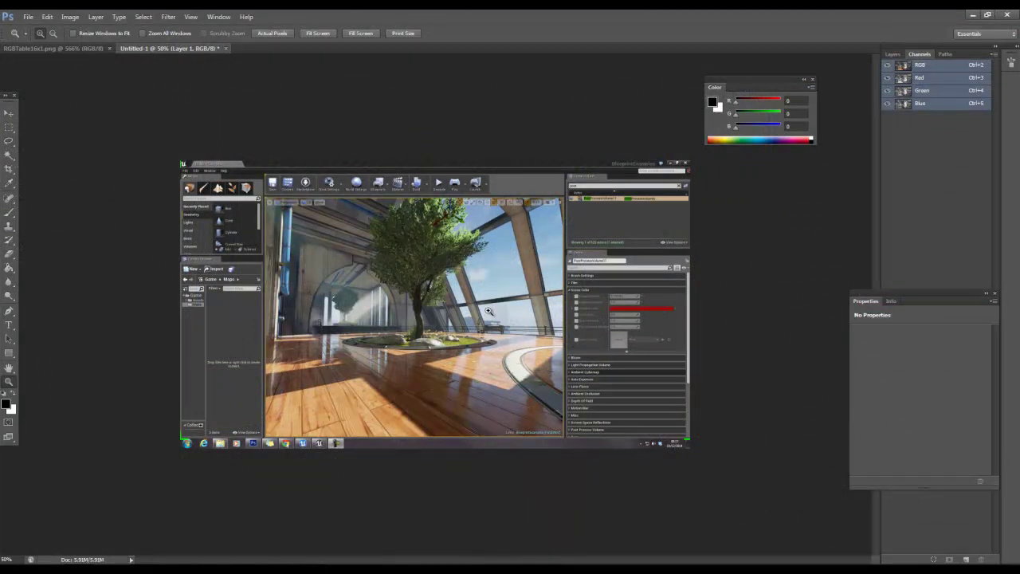
Bring up the RGBTable16x1.png document and turn off the display of extras so its grid lines are hidden.
click(93, 50)
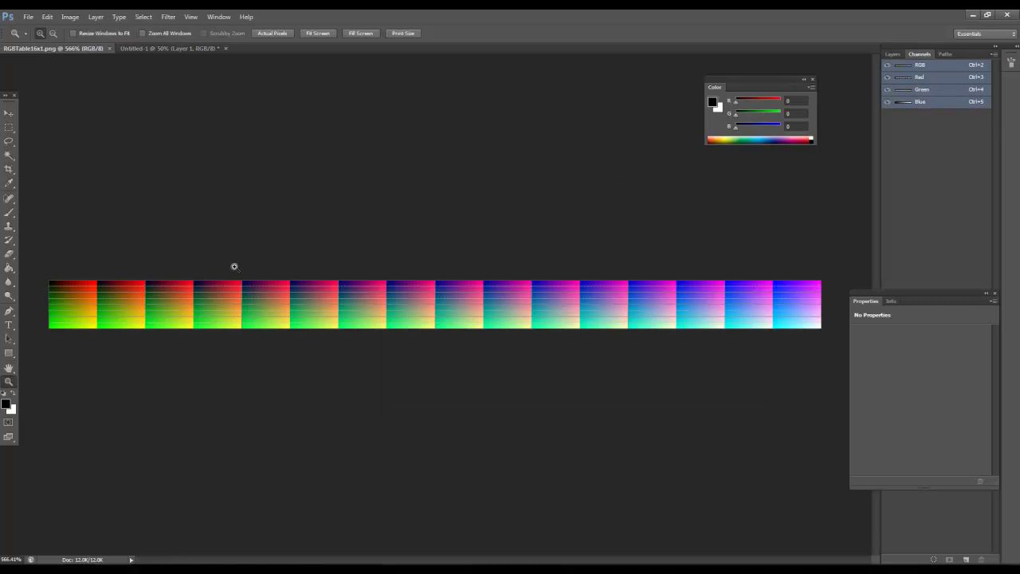
click(191, 16)
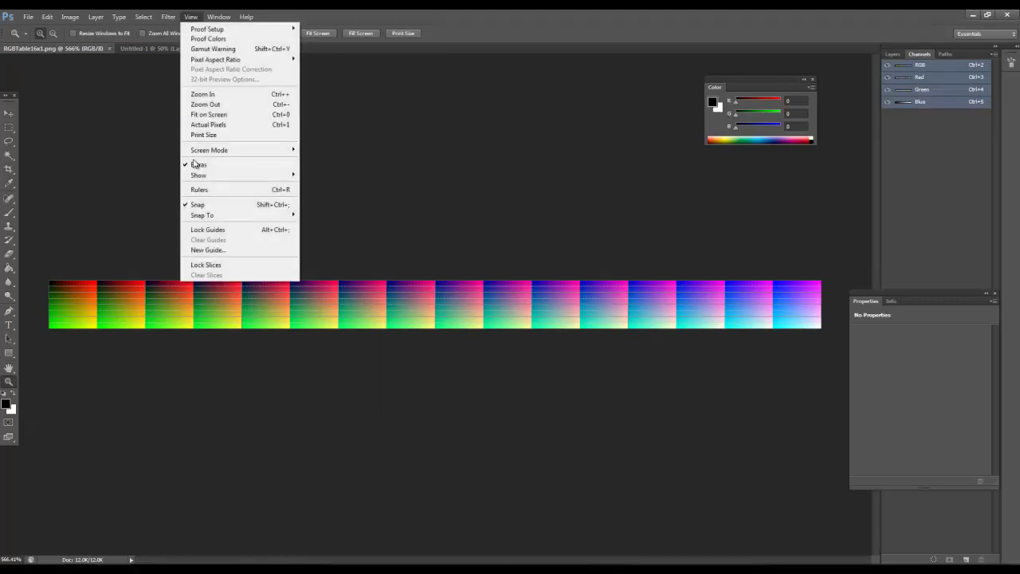
click(198, 166)
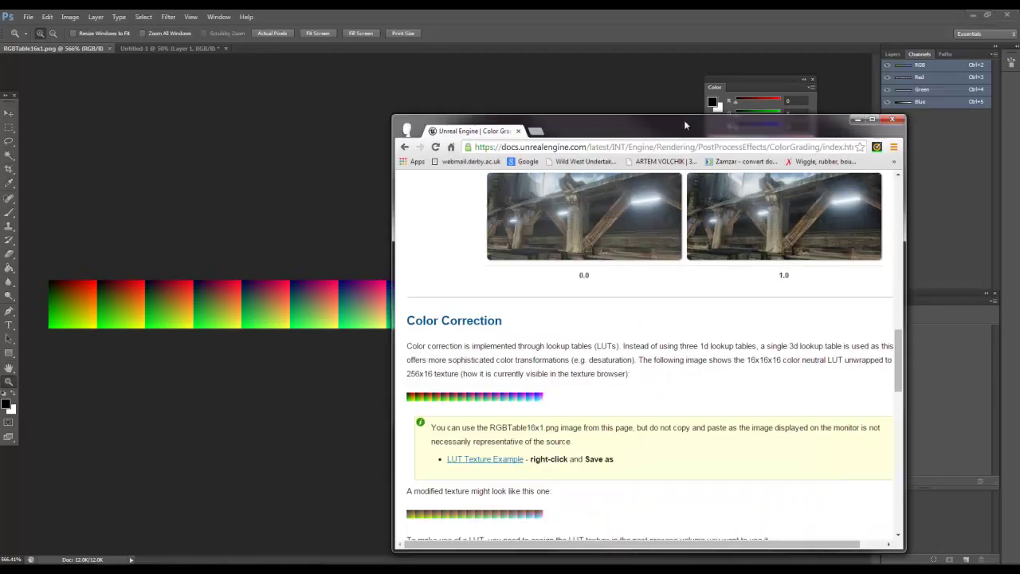
Switch to the browser and review the Color Correction section of Unreal's Color Grading documentation, including the RGBTable16x1.png source, before returning to Photoshop.
drag(684, 120, 488, 91)
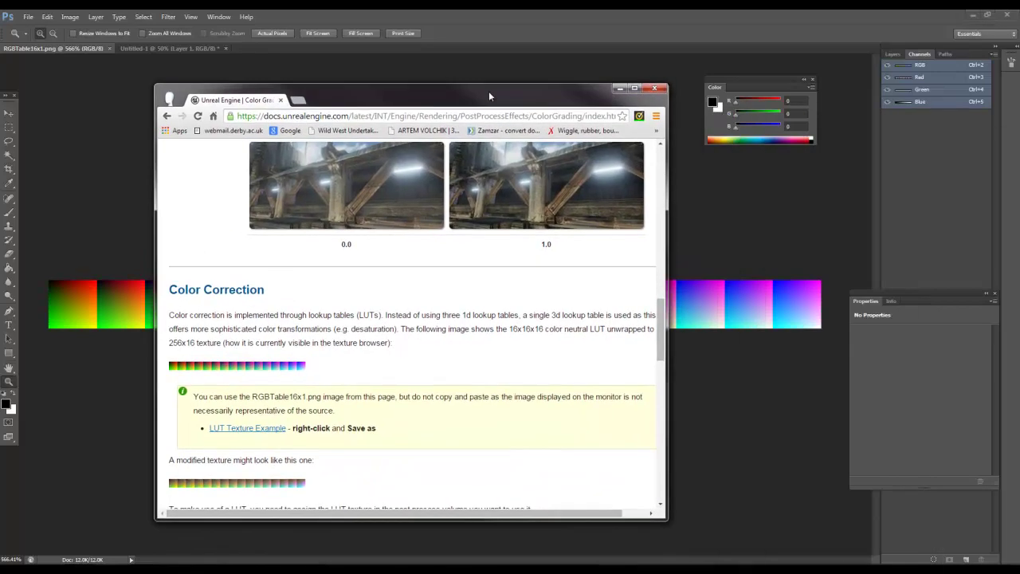
click(635, 89)
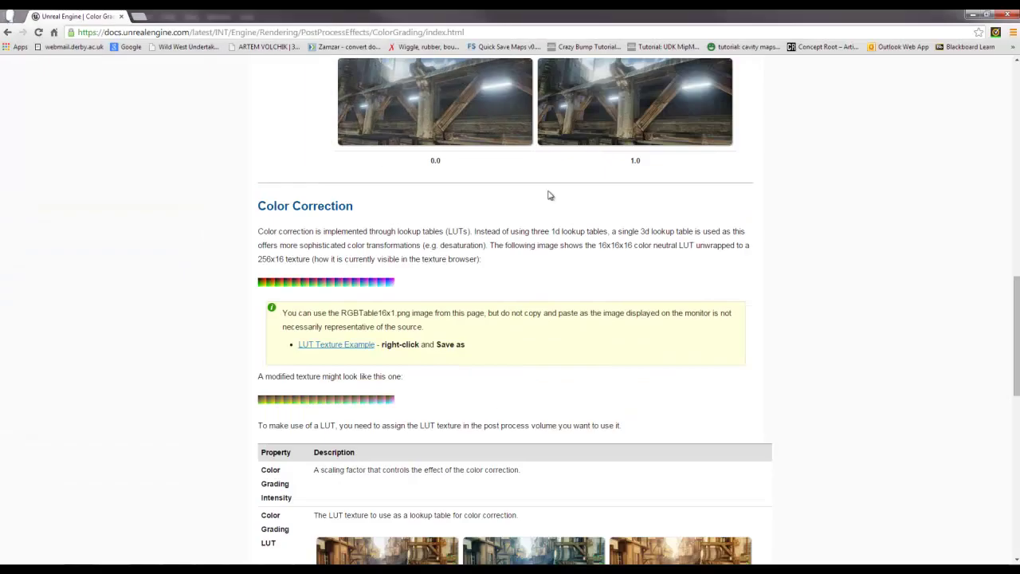
scroll(427, 311, up, 2)
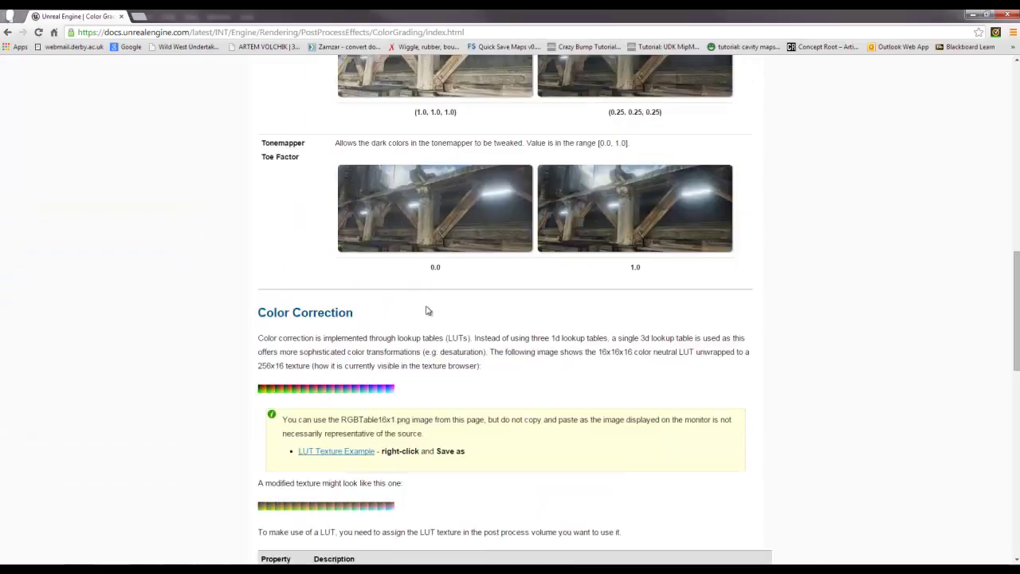
scroll(426, 311, up, 20)
scroll(426, 310, down, 1)
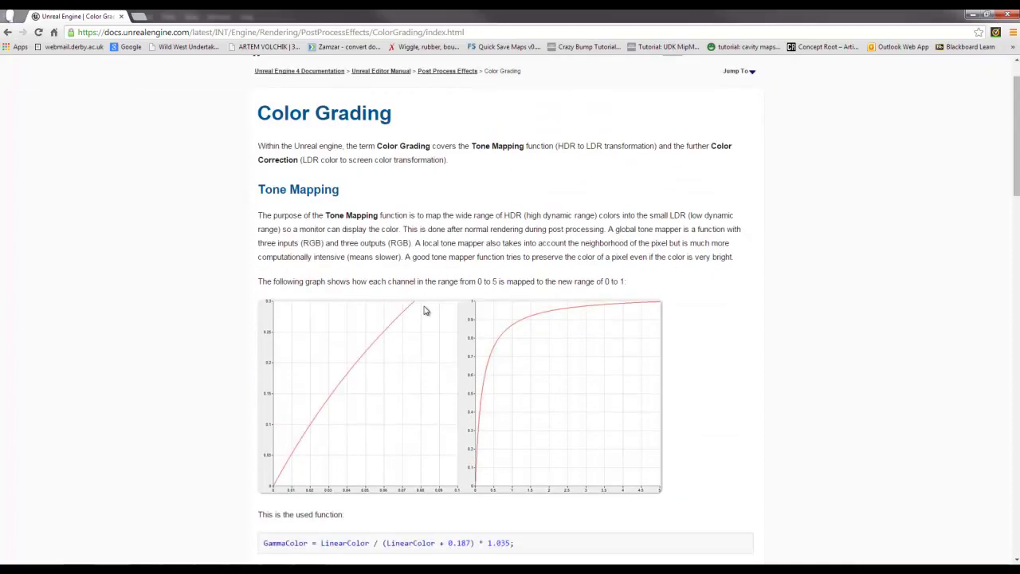
scroll(425, 310, down, 11)
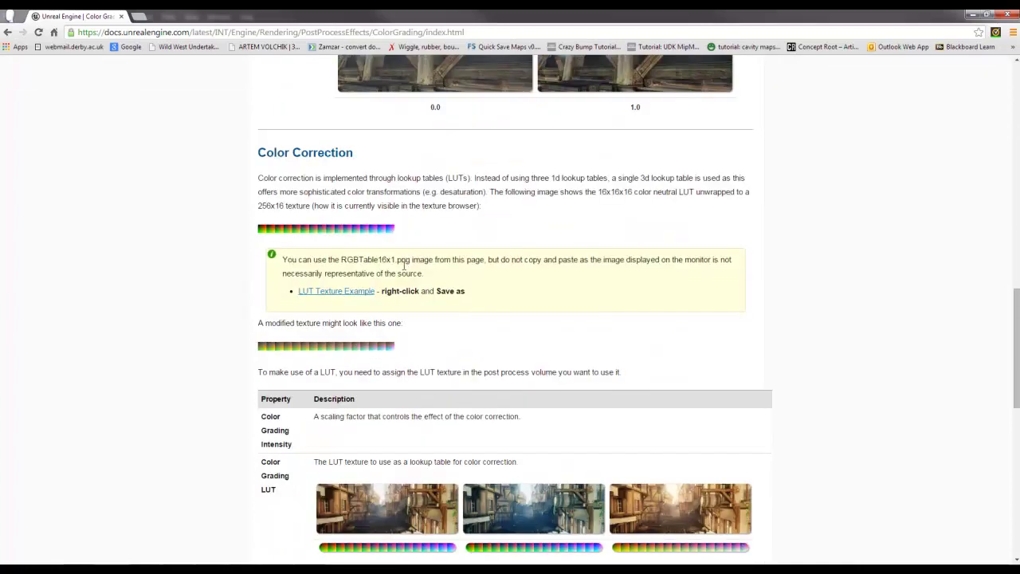
scroll(382, 285, down, 1)
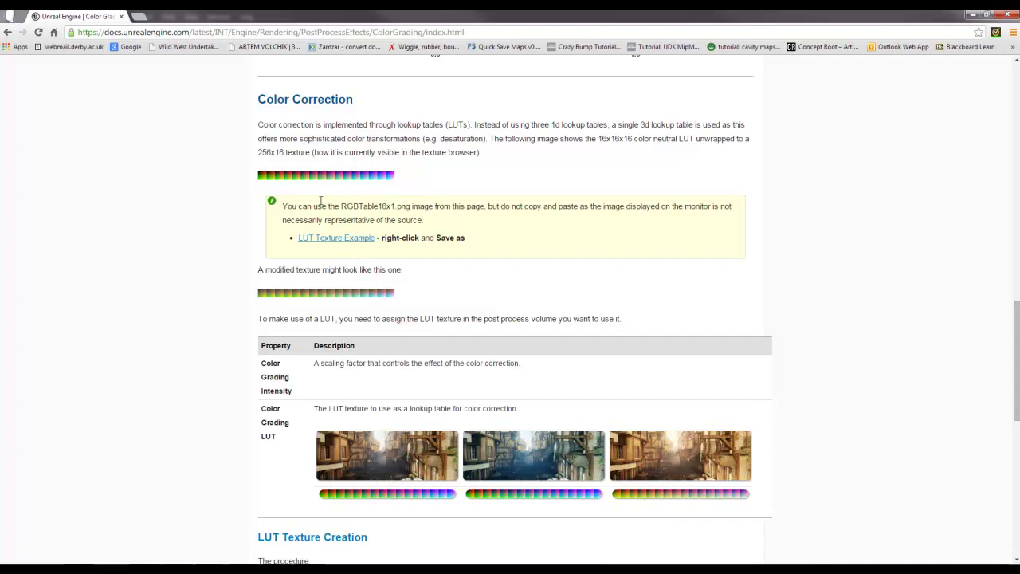
click(971, 16)
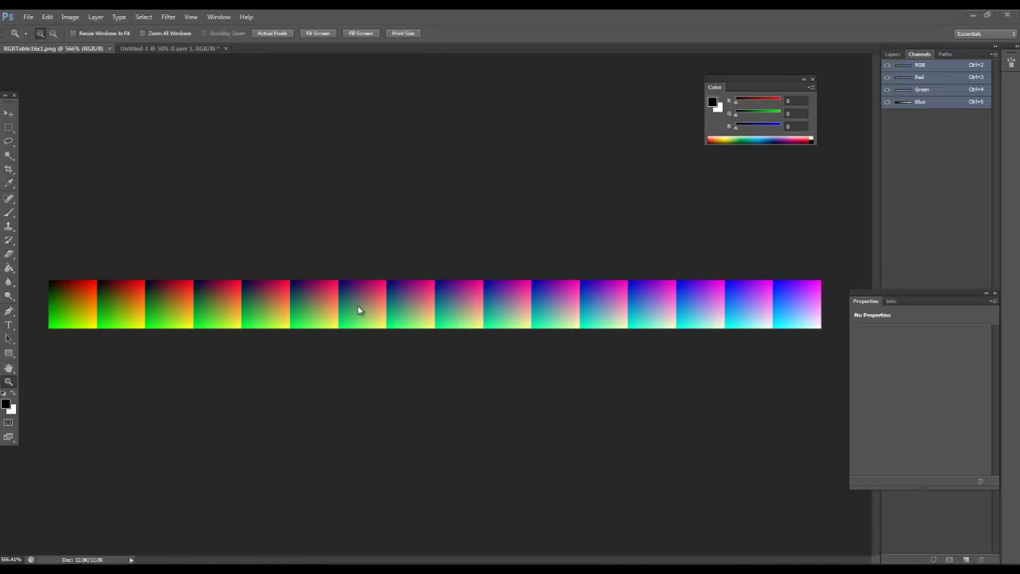
Copy the entire RGB table into the Untitled-1 screenshot document and place it over the empty area of the pictured editor's upper-right panel.
key(ctrl+a)
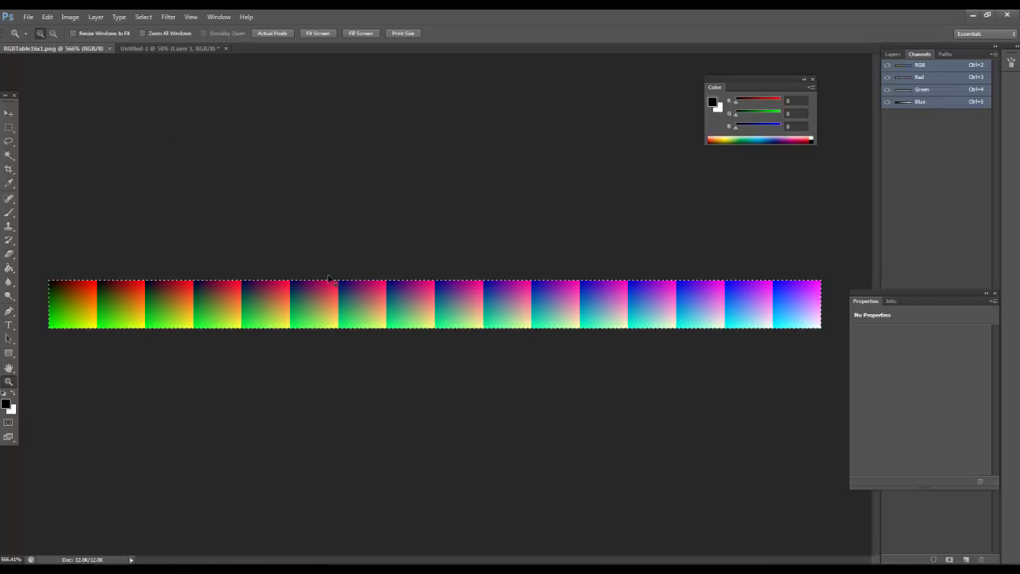
click(167, 48)
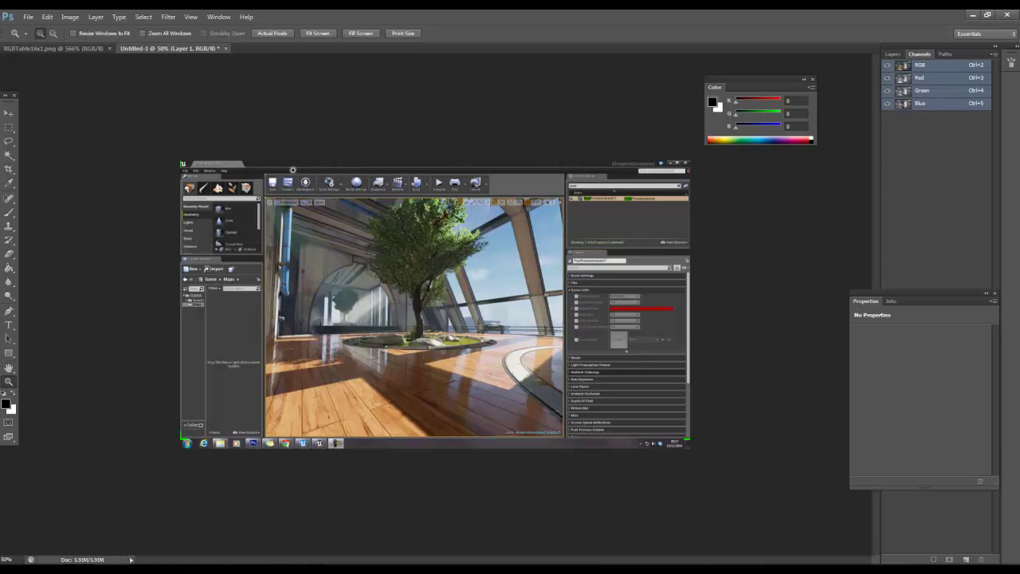
key(ctrl+v)
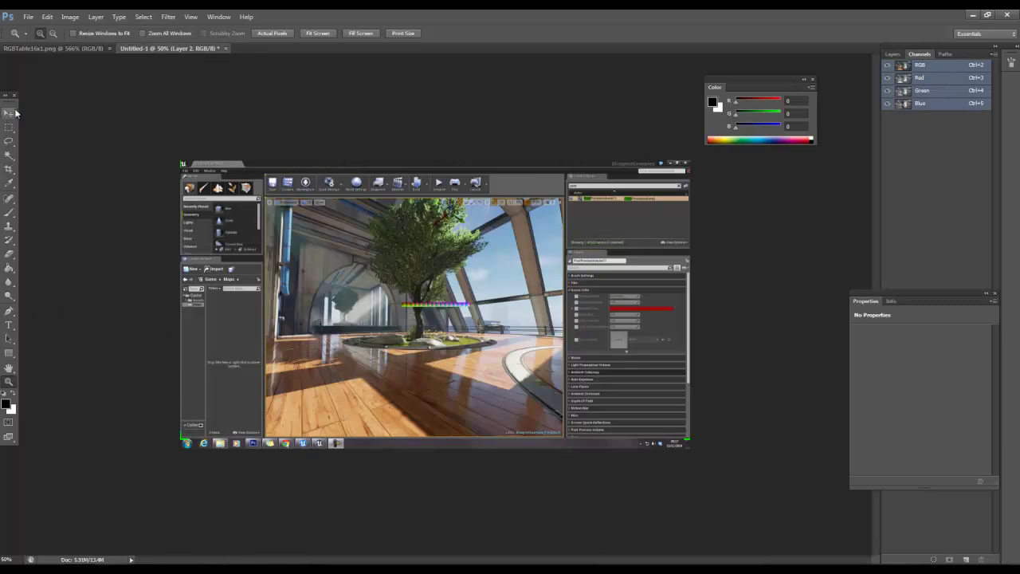
key(v)
drag(421, 300, 578, 236)
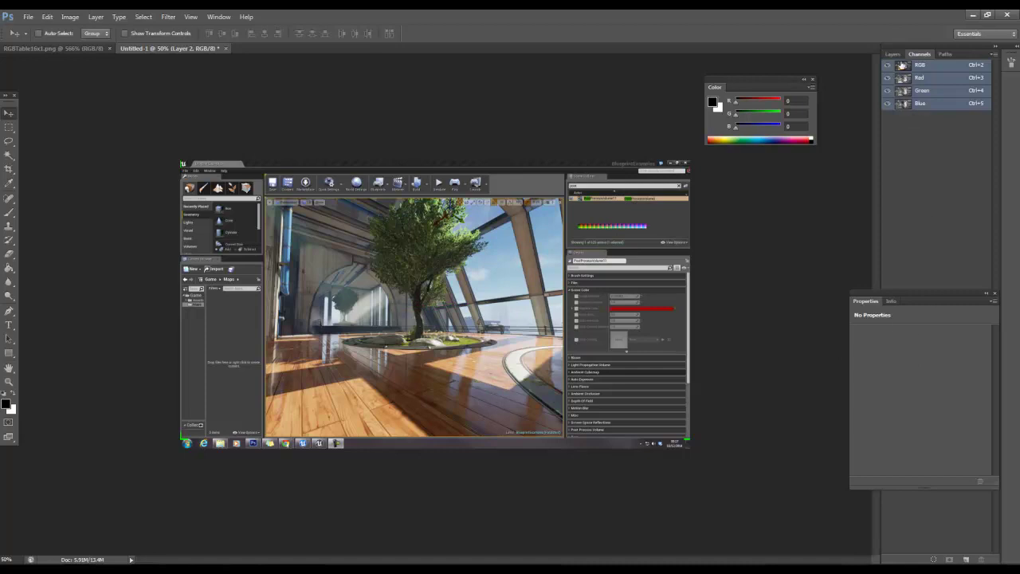
Add a Levels adjustment layer above the pasted table, with the black input at 38 and the white input at 186.
click(893, 54)
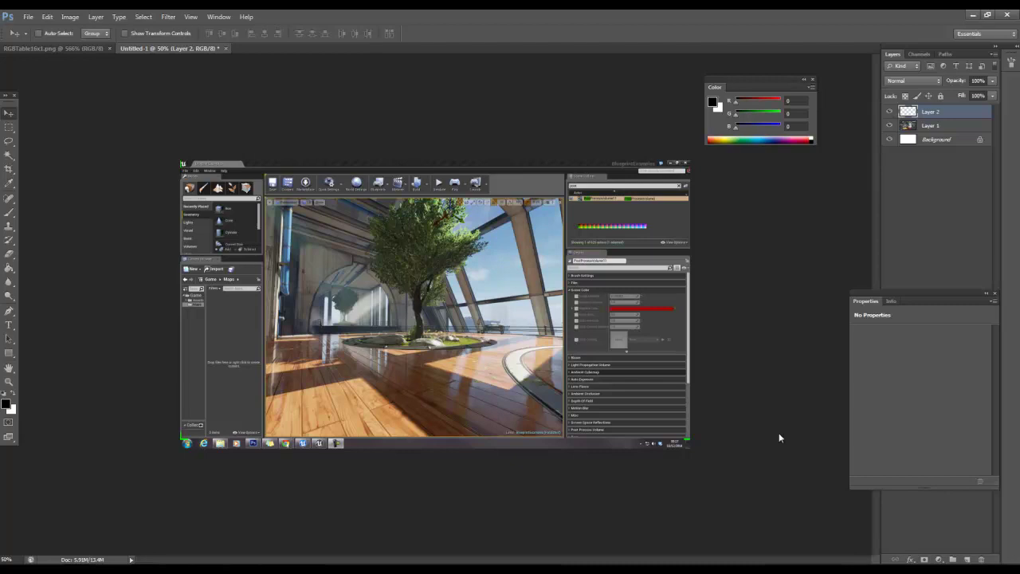
click(938, 560)
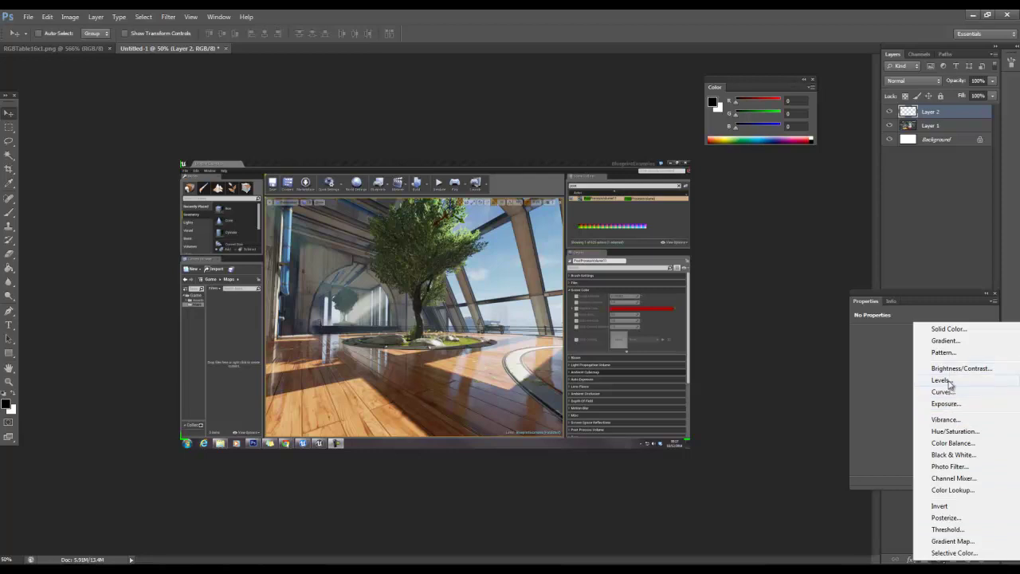
click(945, 380)
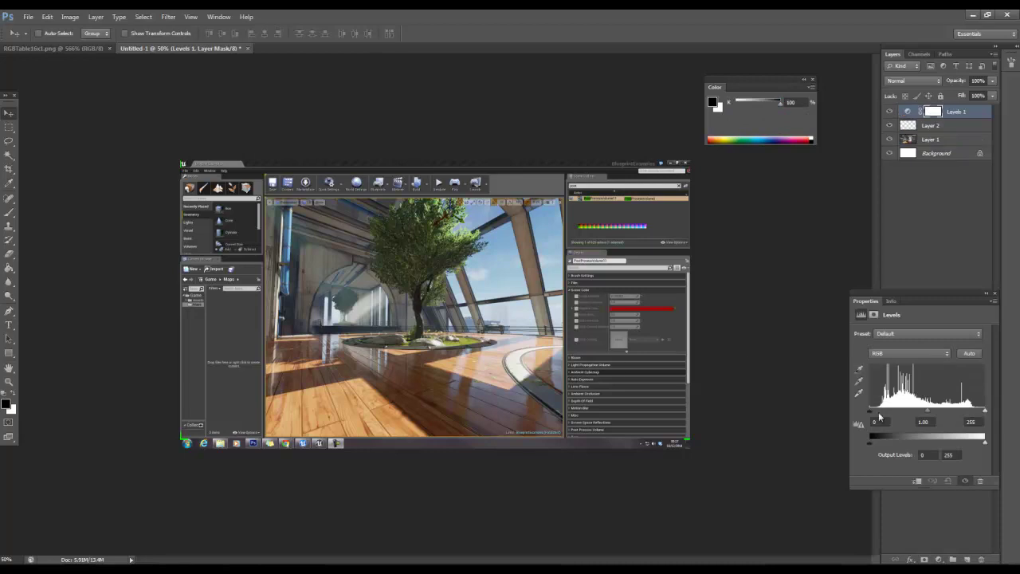
drag(871, 414, 888, 414)
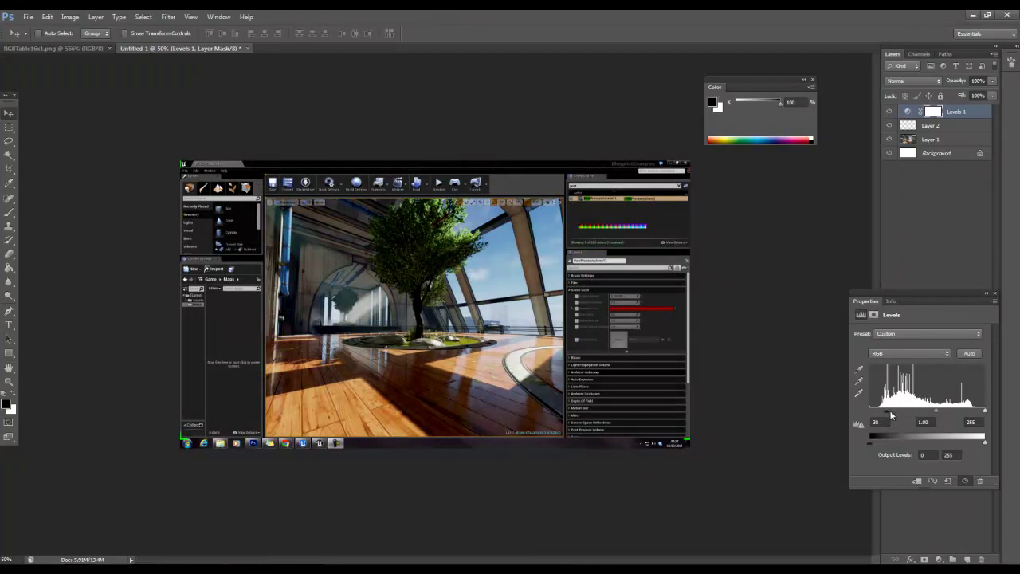
drag(984, 412, 956, 412)
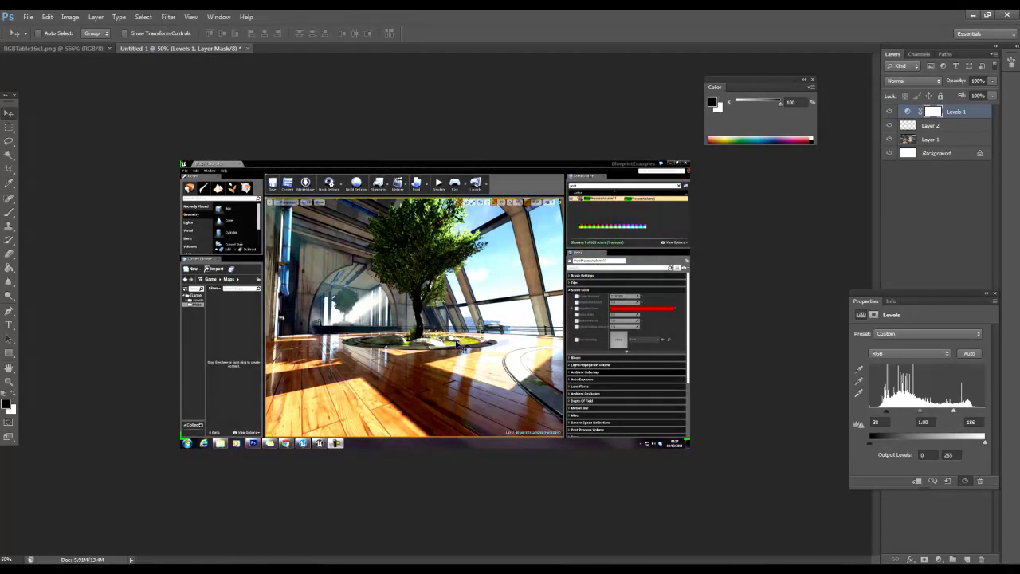
Add a Curves adjustment layer and shape its Red channel, raising the highlights and holding the shadows slightly below the diagonal.
click(9, 382)
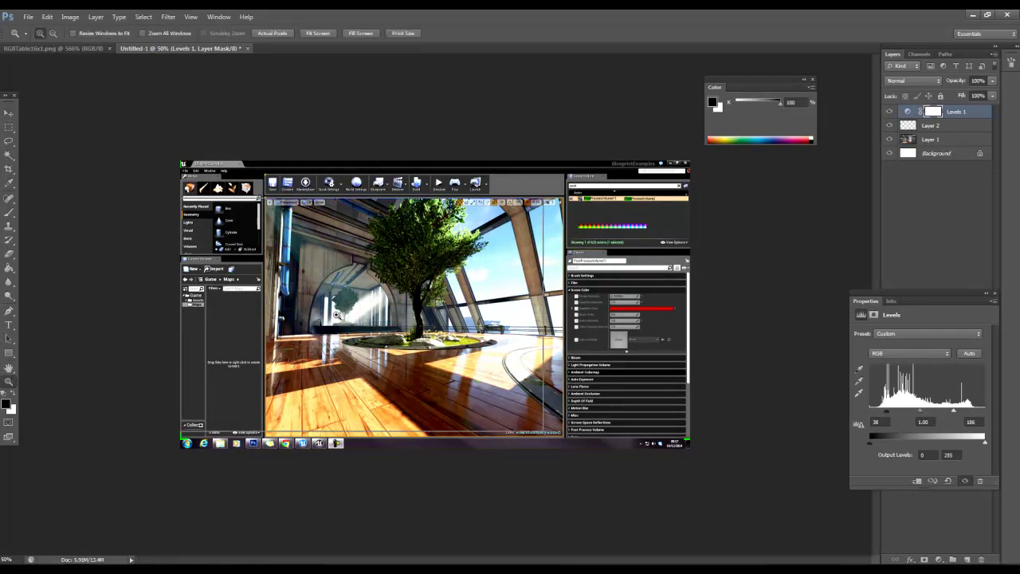
click(326, 317)
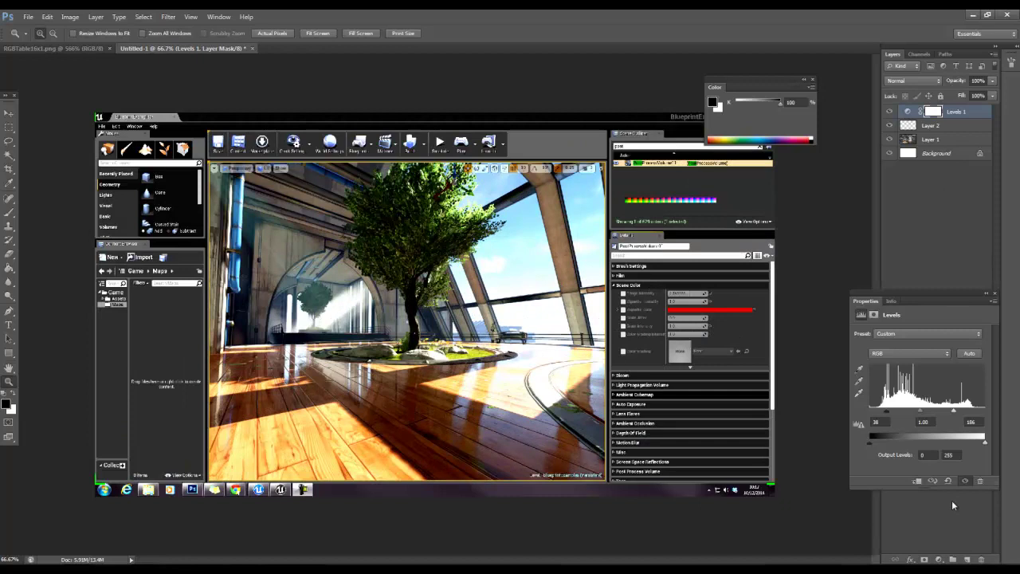
click(940, 560)
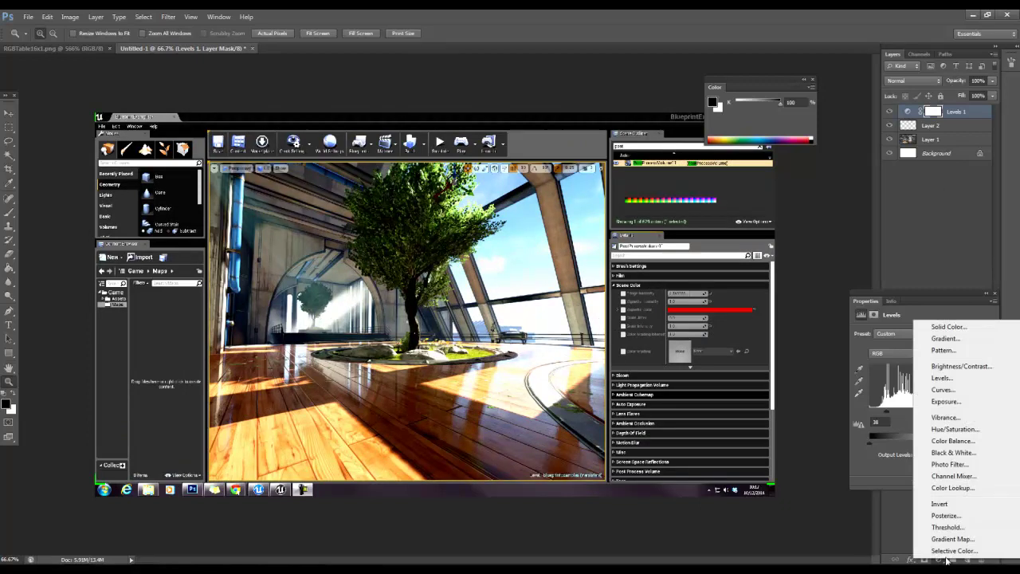
click(960, 391)
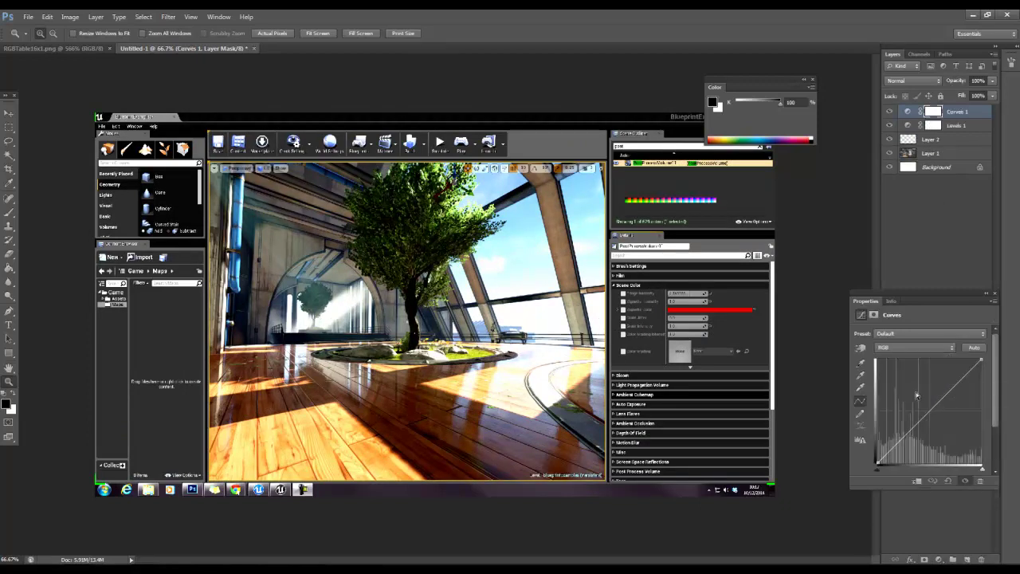
click(913, 348)
click(909, 358)
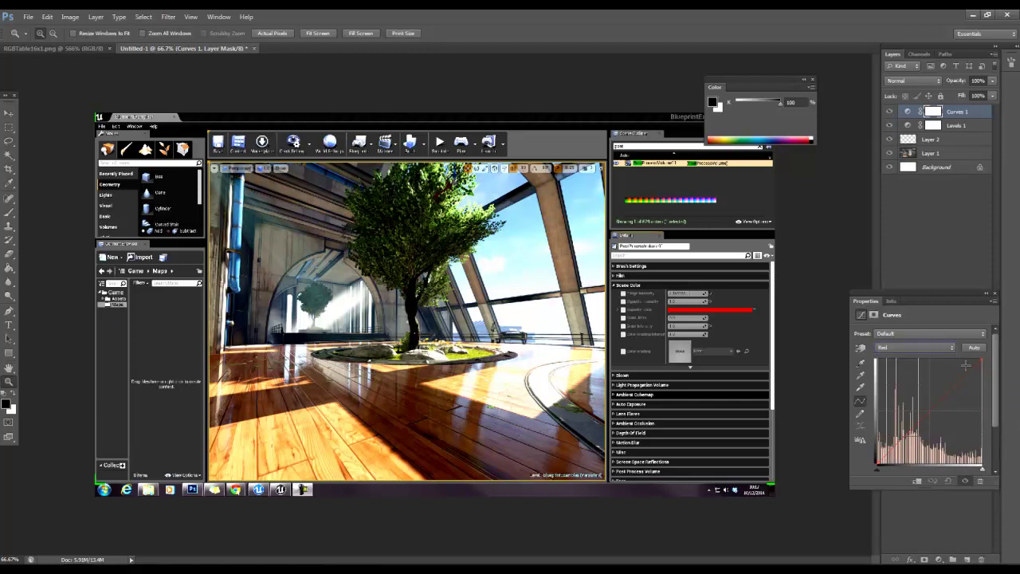
drag(966, 367, 960, 363)
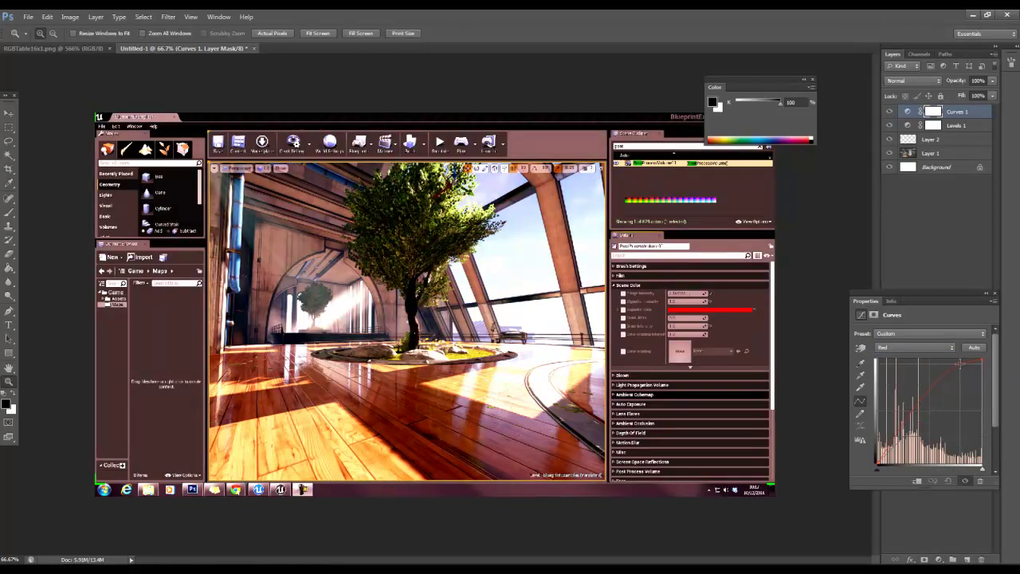
drag(886, 451, 897, 447)
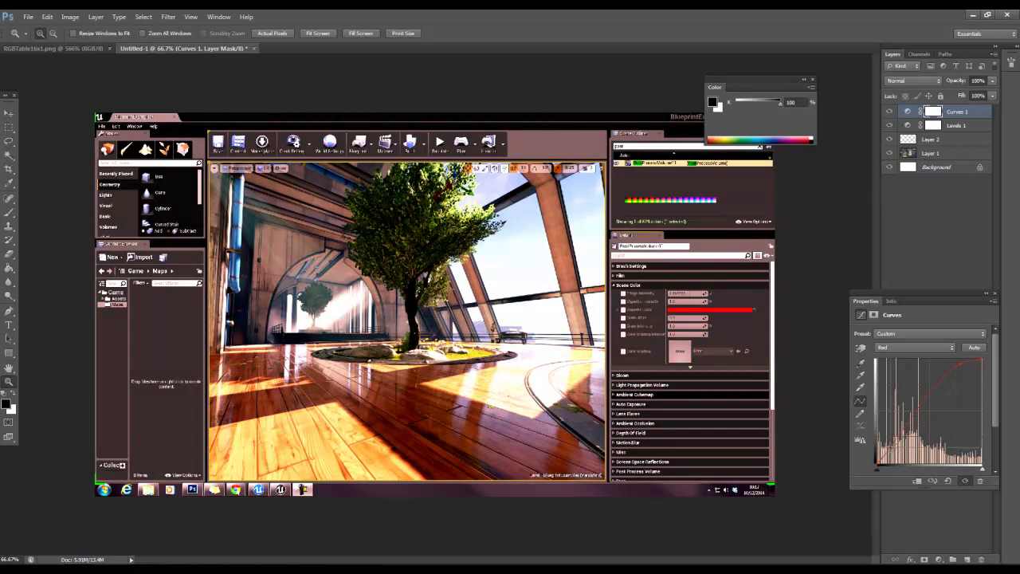
Shape the Green channel of the Curves adjustment with slightly raised highlights and a shadow point close to the diagonal.
click(929, 349)
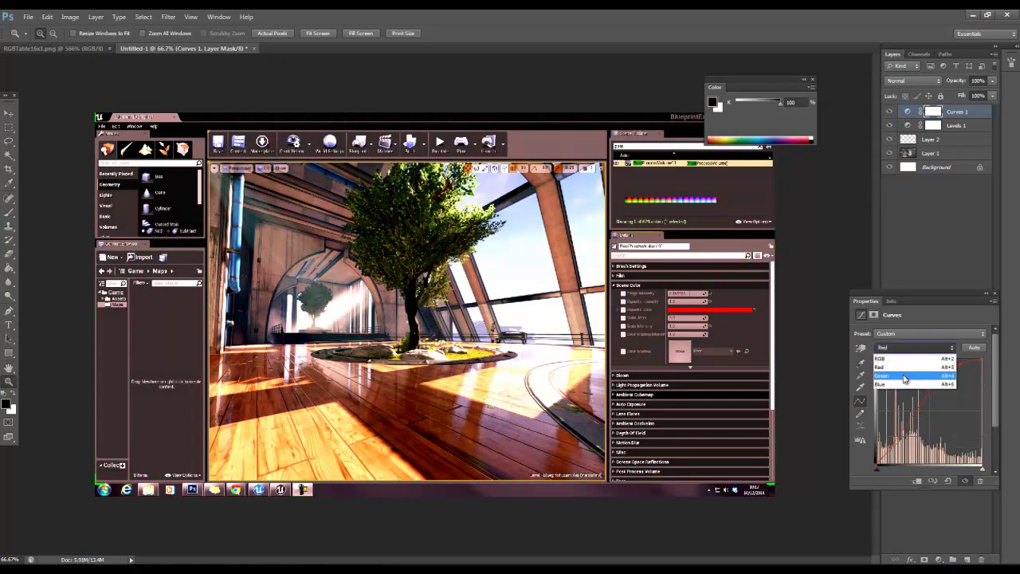
click(908, 376)
drag(971, 367, 973, 373)
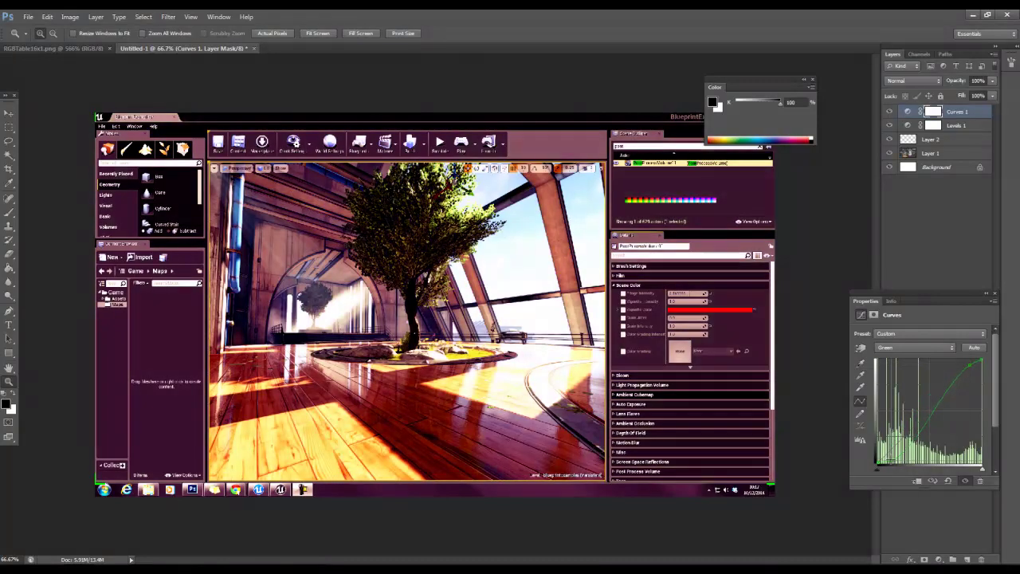
drag(892, 460, 889, 454)
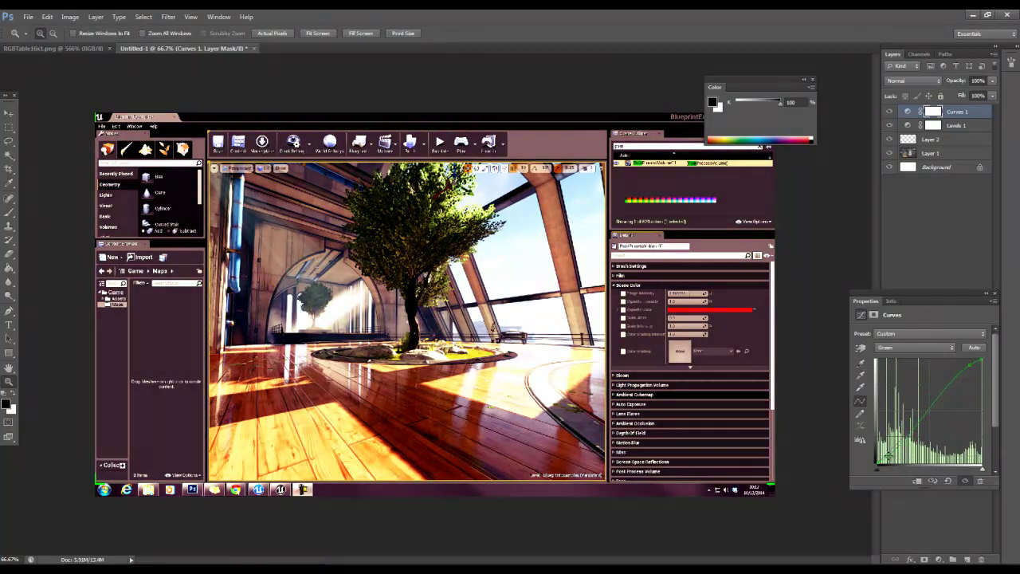
Shape the Blue channel of the Curves adjustment with strongly raised highlights and slightly lowered shadows, and deselect the layer.
click(932, 347)
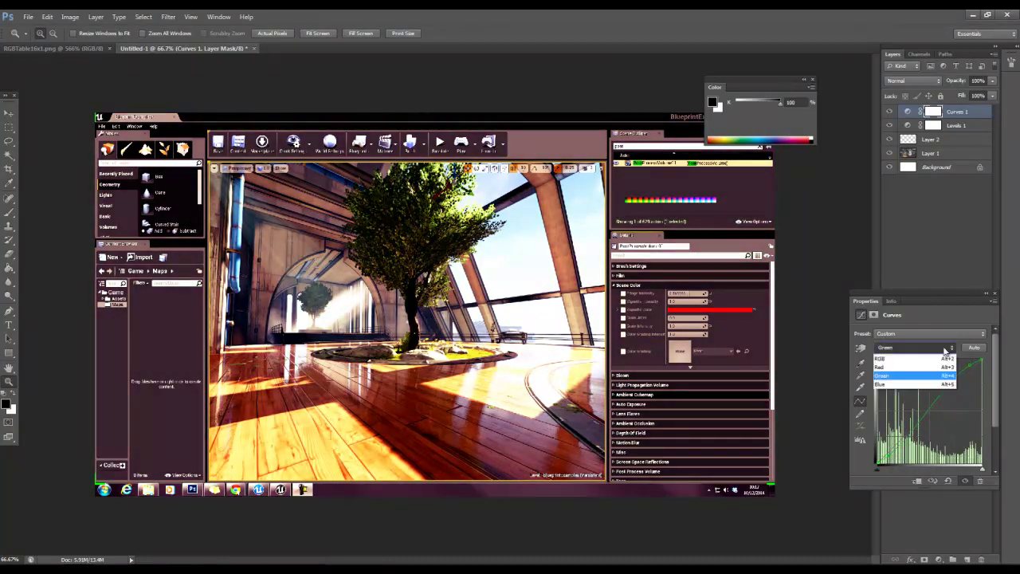
click(916, 390)
drag(963, 369, 935, 370)
drag(891, 442, 888, 455)
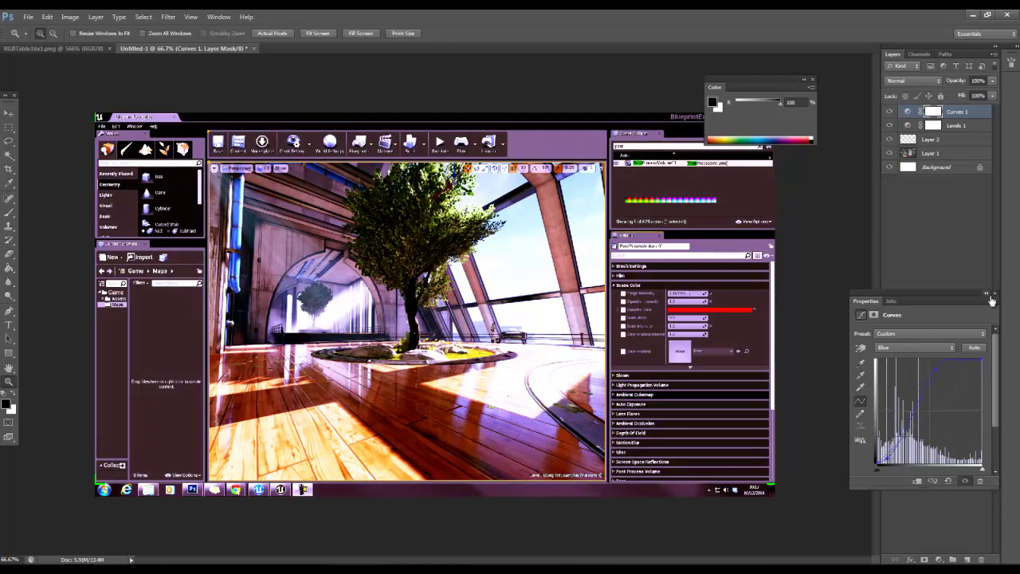
click(946, 272)
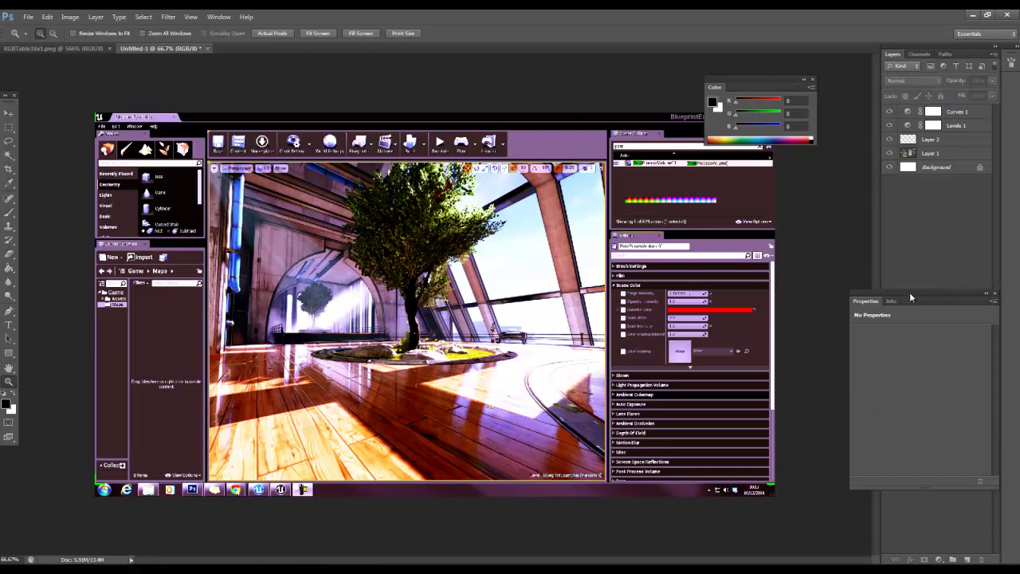
Move the Properties panel aside and compare the image with the Curves 1 and Levels 1 layers hidden and shown.
drag(910, 292, 931, 277)
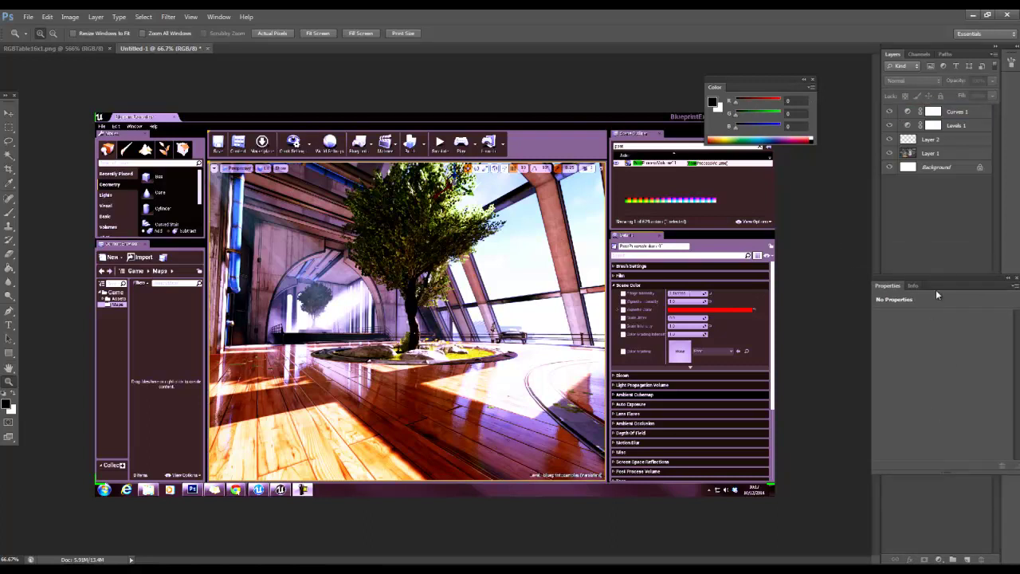
click(890, 111)
click(889, 125)
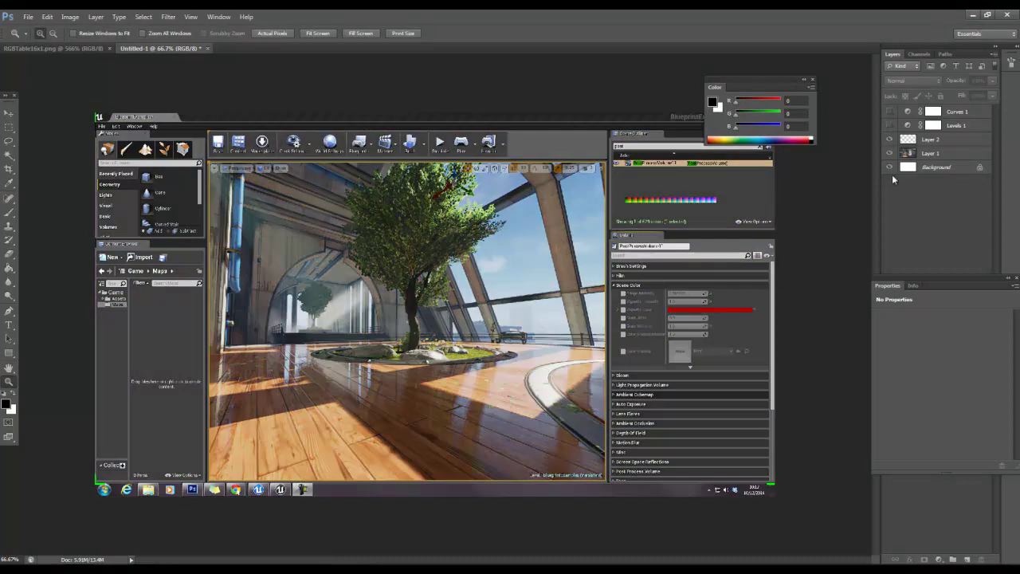
click(889, 125)
click(889, 111)
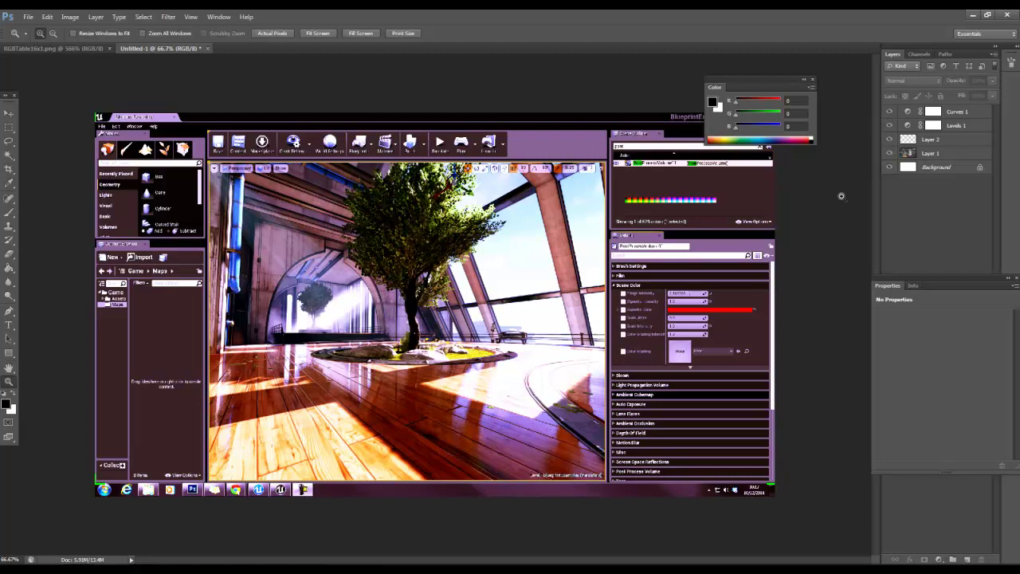
Move the color table strip on Layer 2 onto the sky area of the scene screenshot.
click(9, 113)
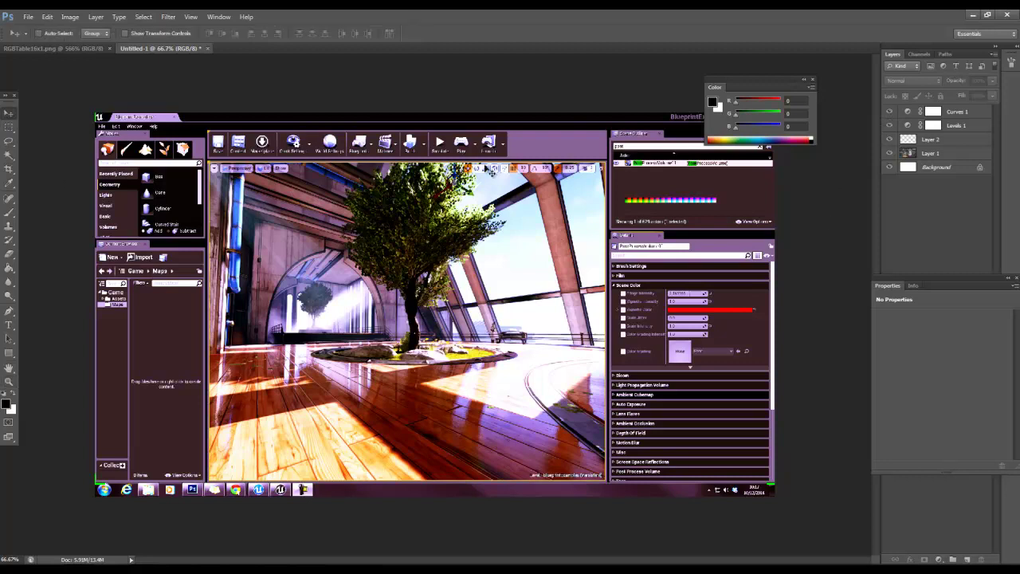
click(641, 207)
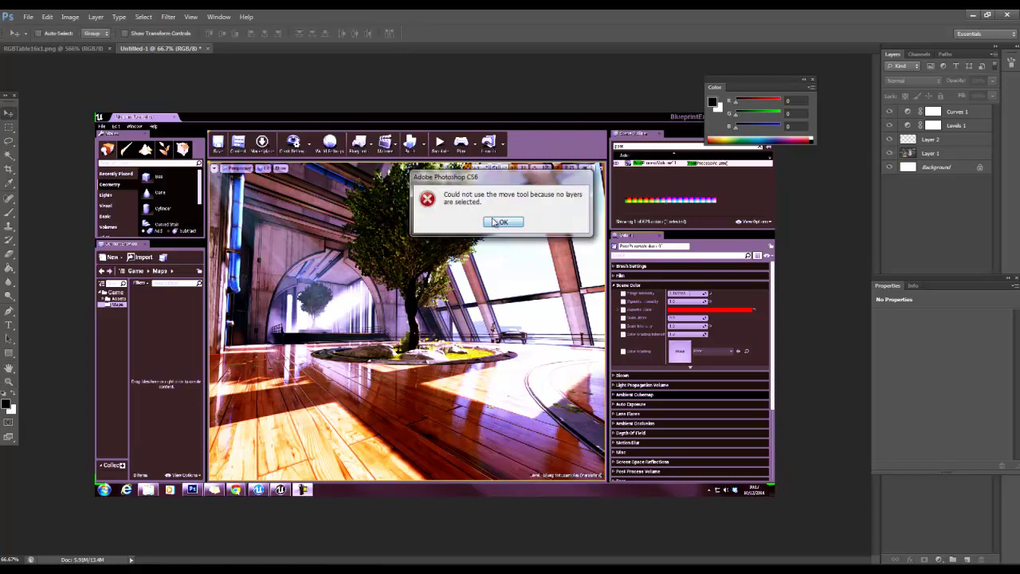
click(501, 222)
click(643, 206)
click(502, 223)
click(929, 140)
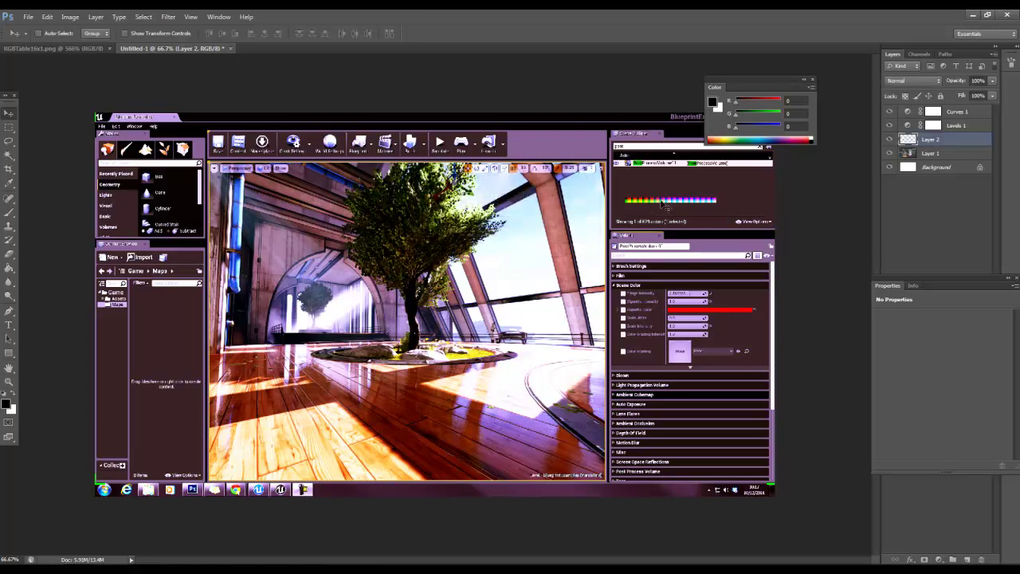
drag(661, 203, 531, 224)
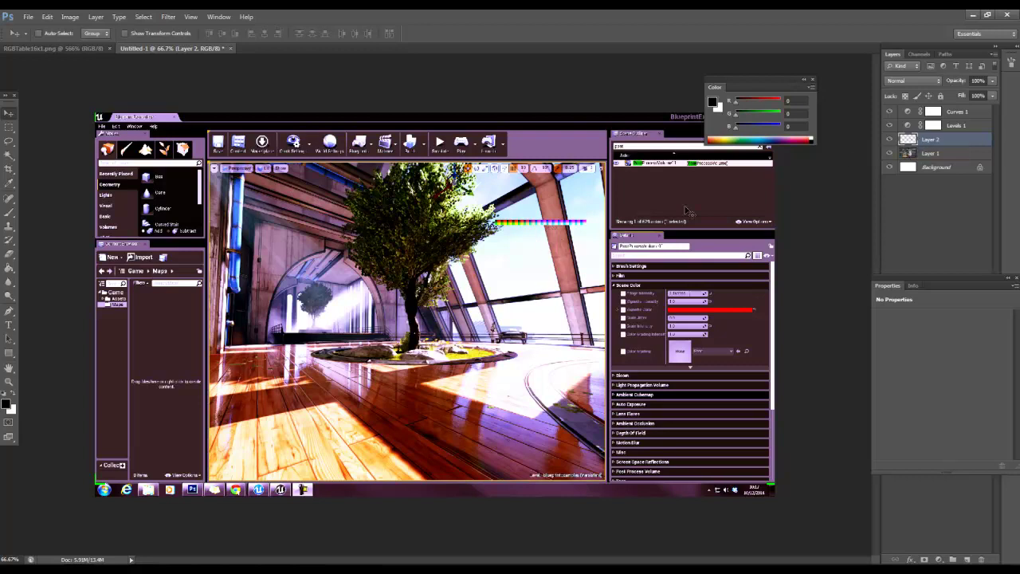
Load the Layer 2 strip as a selection and merge all visible layers.
ctrl+click(906, 140)
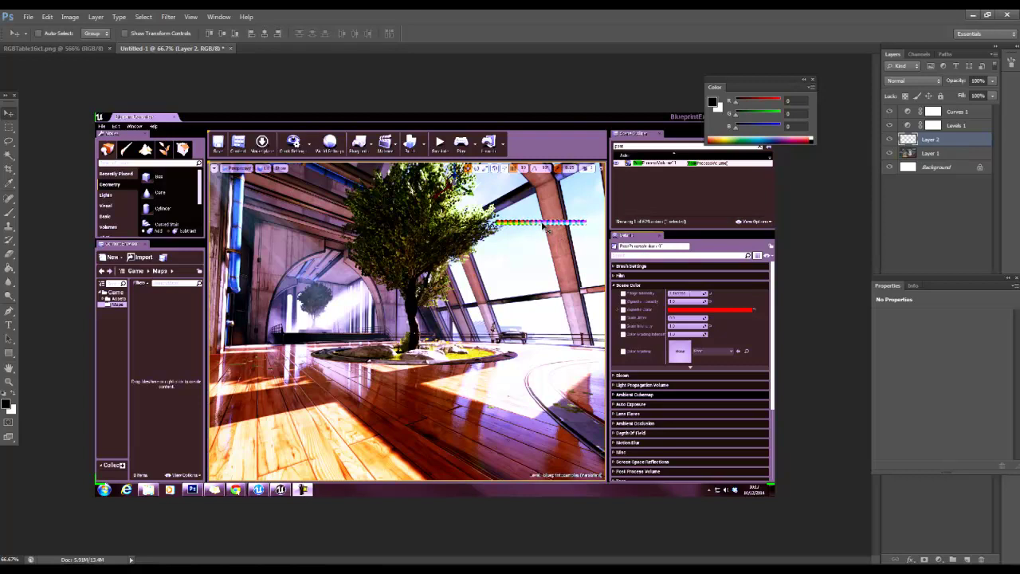
key(ctrl+shift+e)
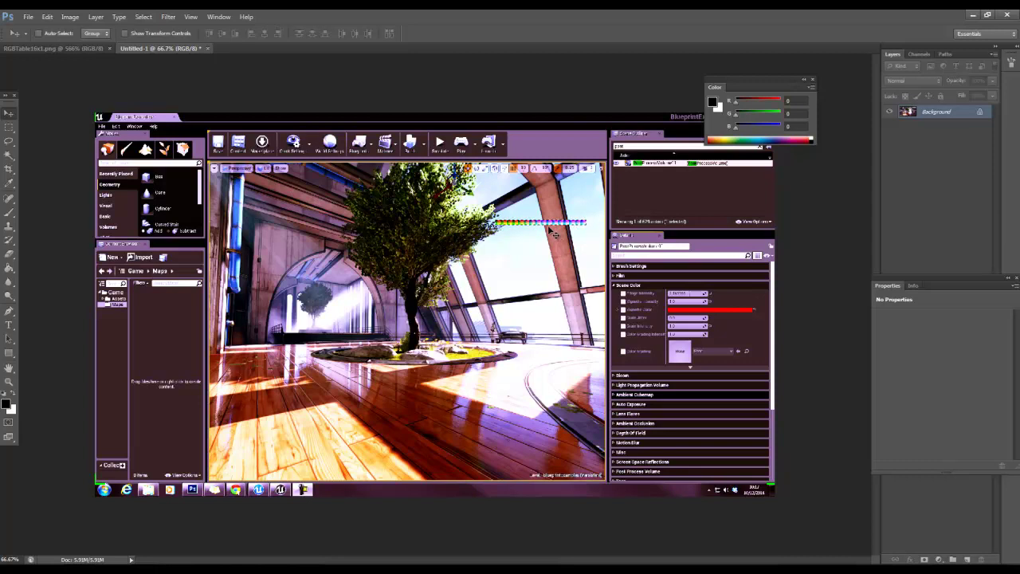
Copy the graded strip into a new 256 x 16 pixel document and compare it with the original RGBTable16x1.png.
key(ctrl+n)
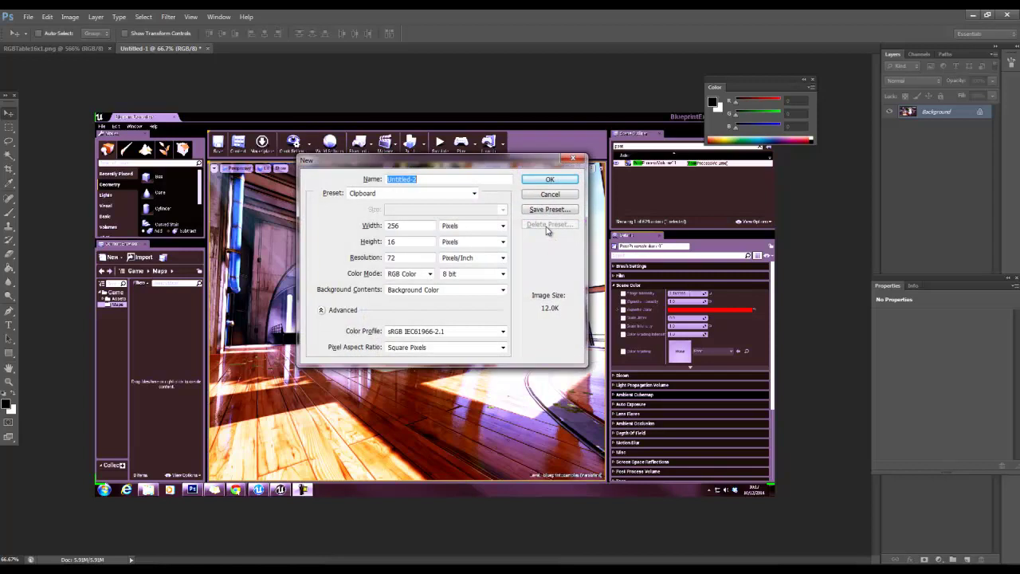
click(549, 179)
key(ctrl+v)
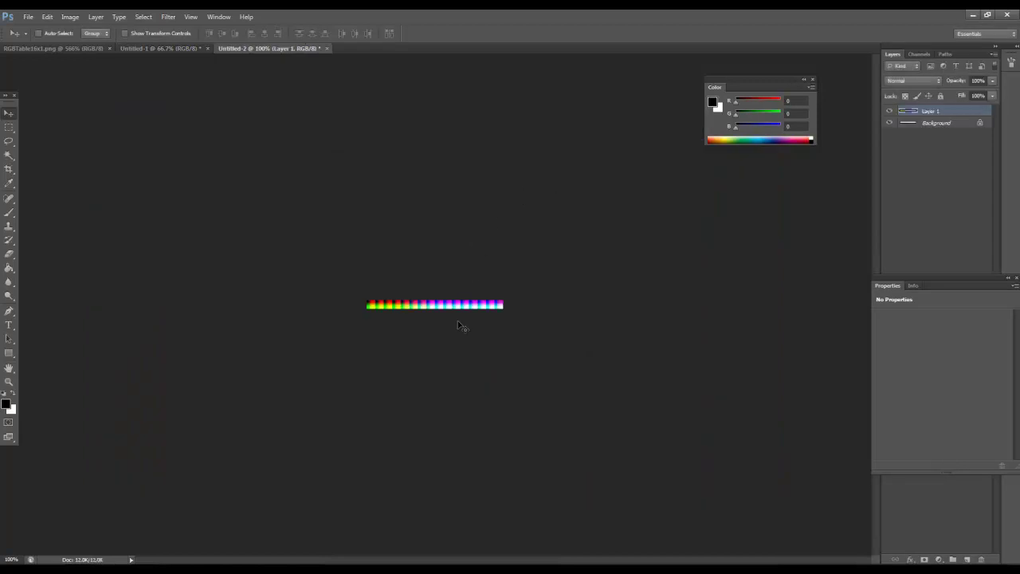
click(8, 382)
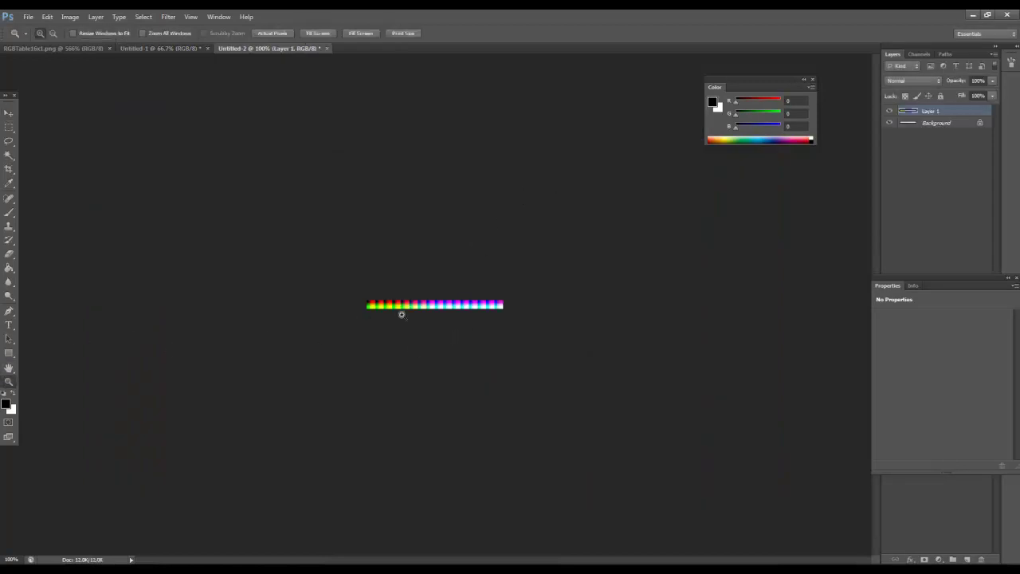
click(431, 309)
click(448, 308)
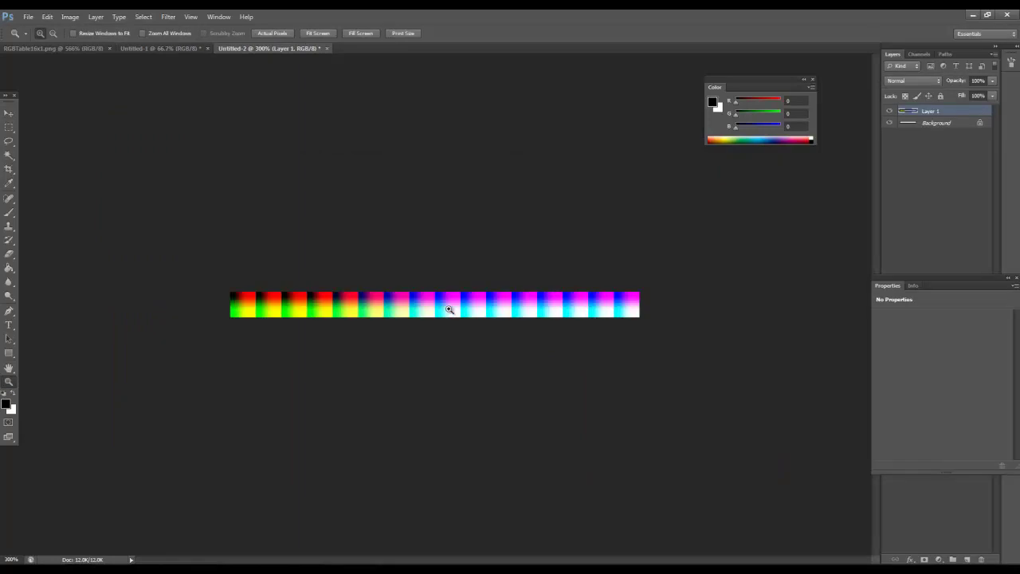
click(56, 50)
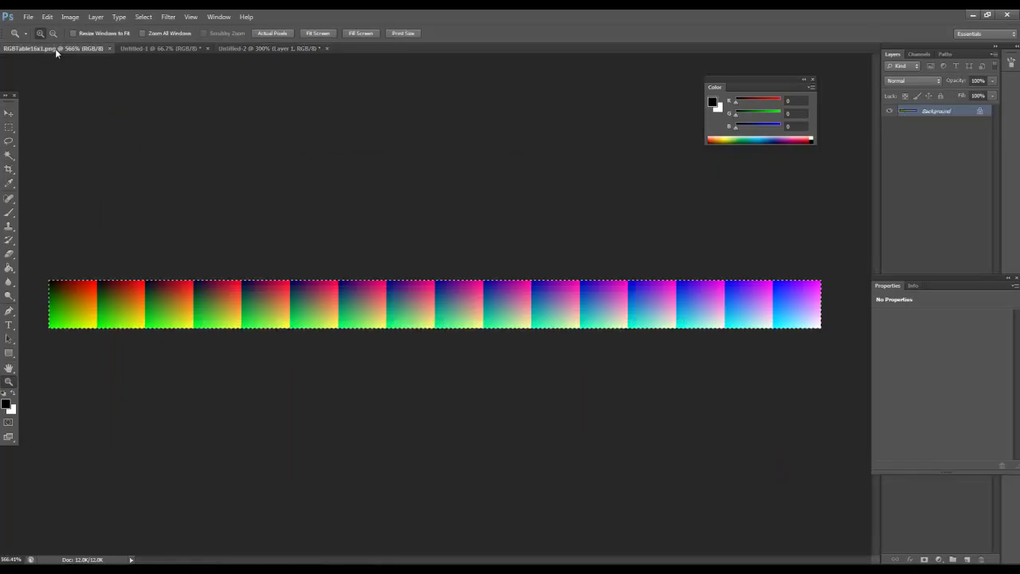
click(271, 49)
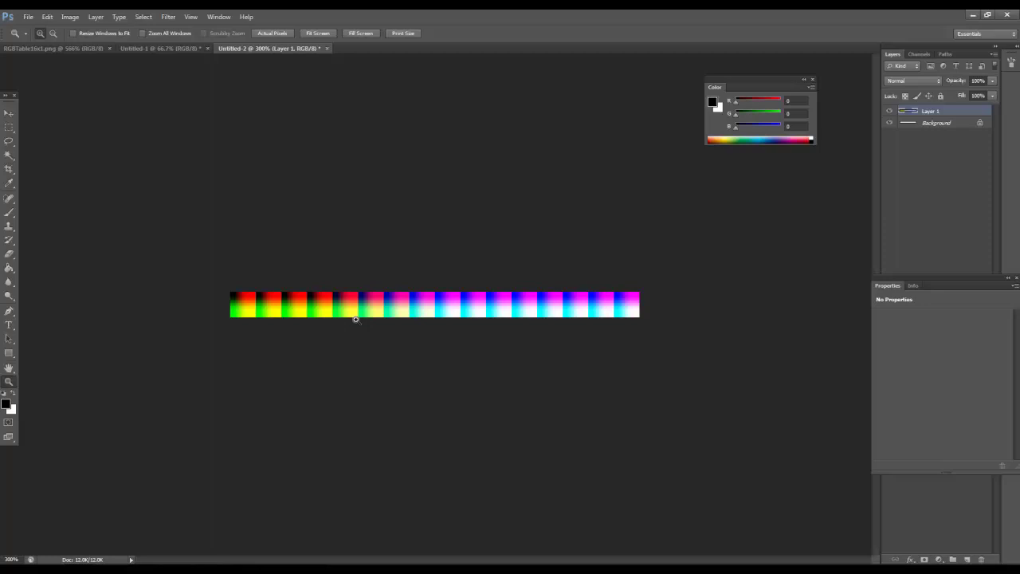
Save the graded table as Davetest.png in the PPV folder, in PNG format with None / Fast compression and no interlacing.
click(28, 16)
click(76, 141)
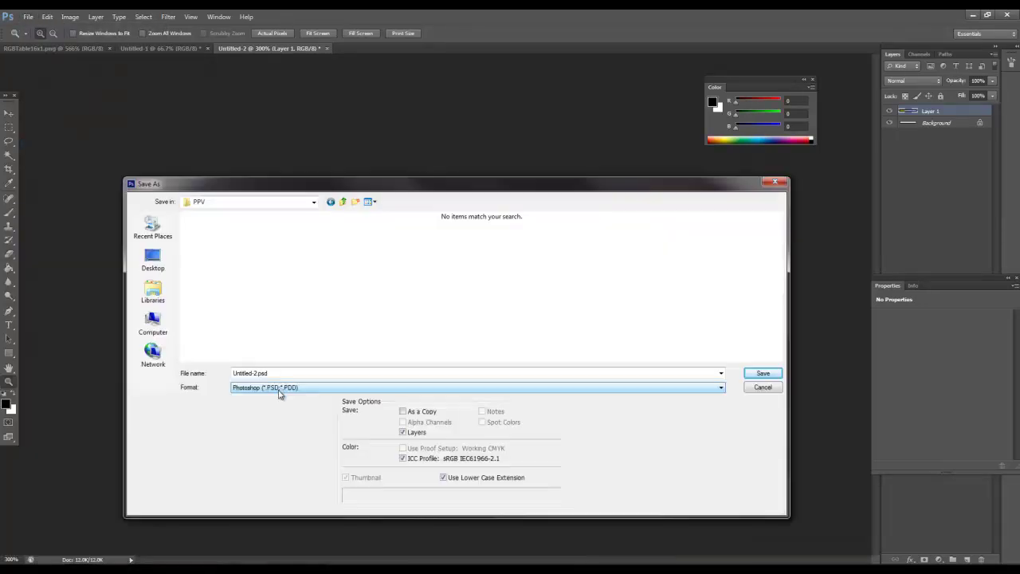
click(280, 390)
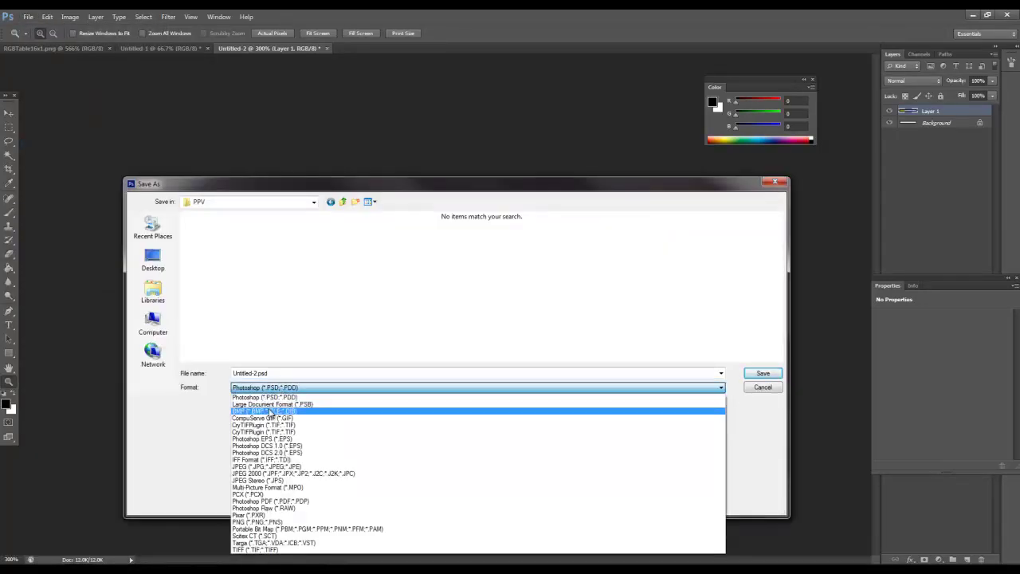
click(260, 523)
double_click(251, 373)
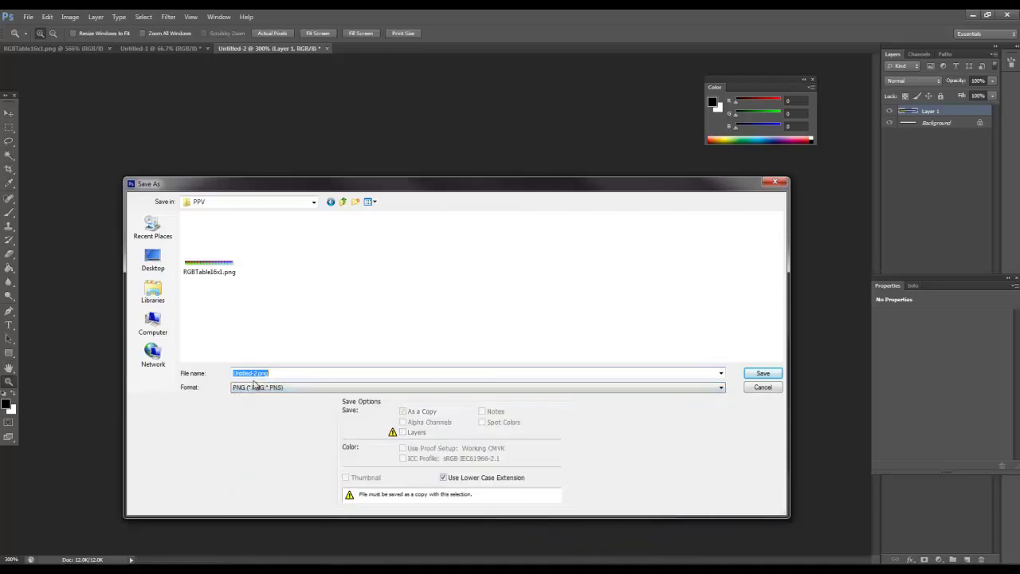
click(253, 373)
drag(256, 373, 193, 373)
text(Davetest)
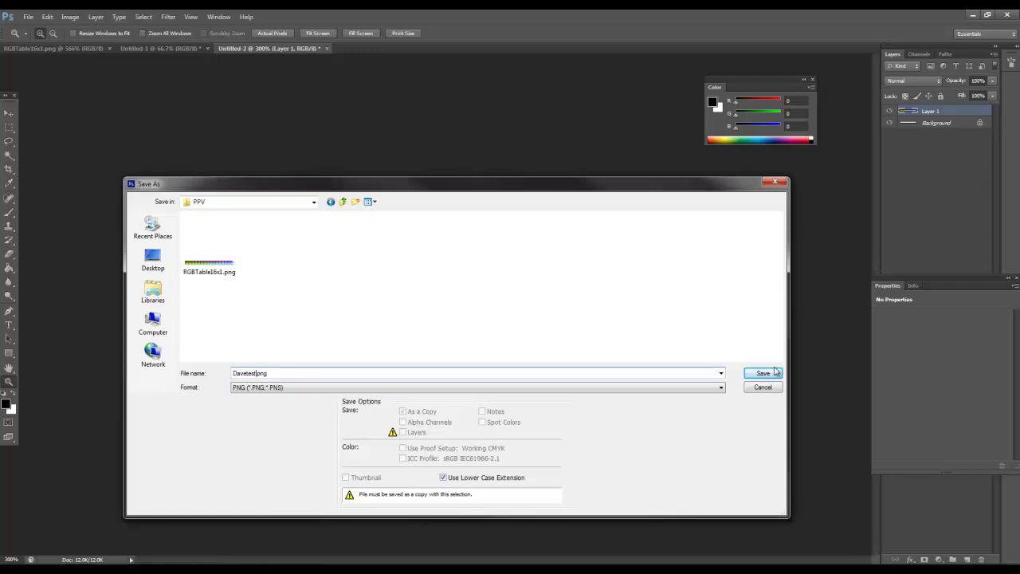
click(773, 372)
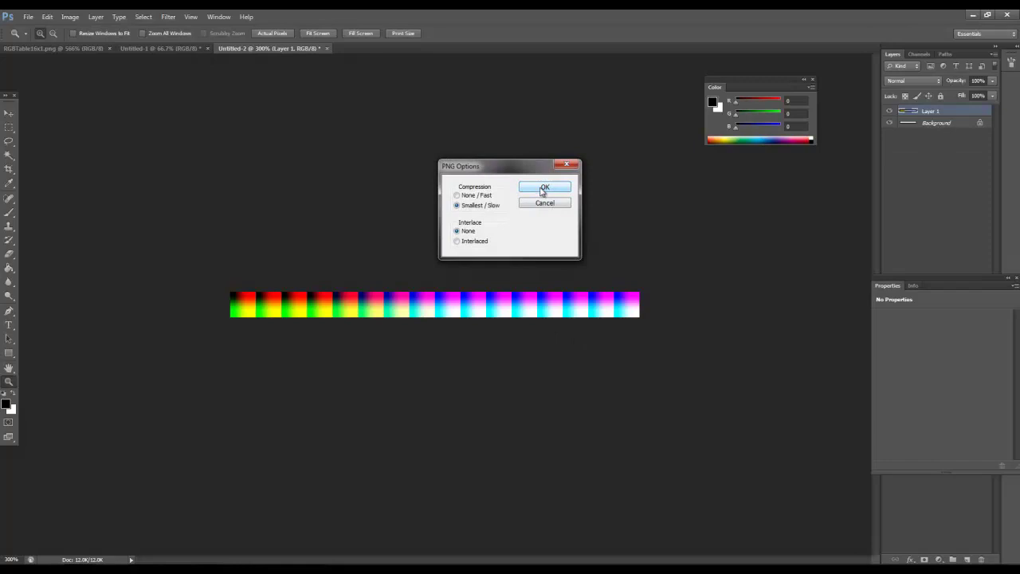
click(458, 197)
click(545, 188)
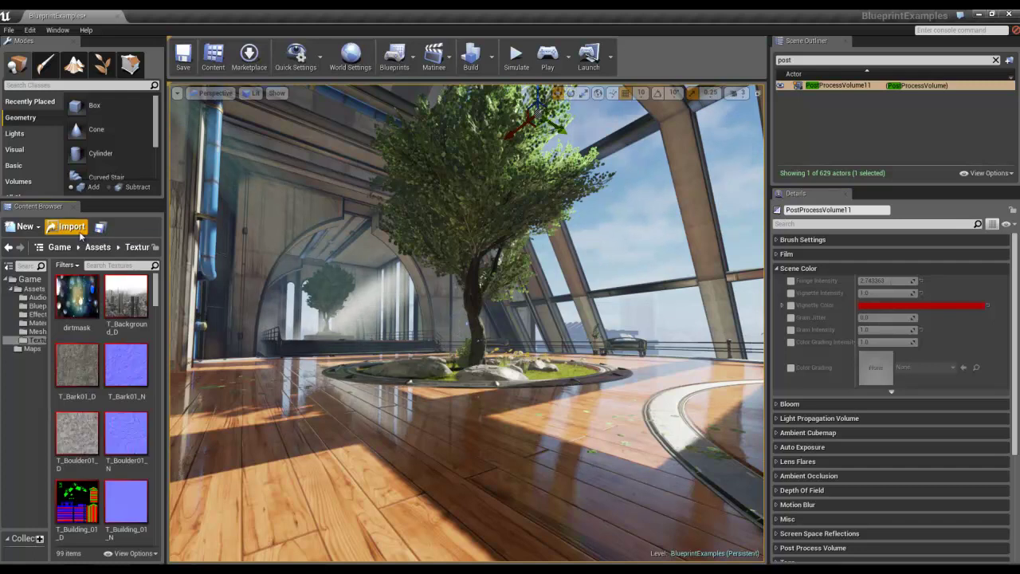
Switch to Unreal Editor and import Davetest.png into the project's Textures folder.
click(71, 227)
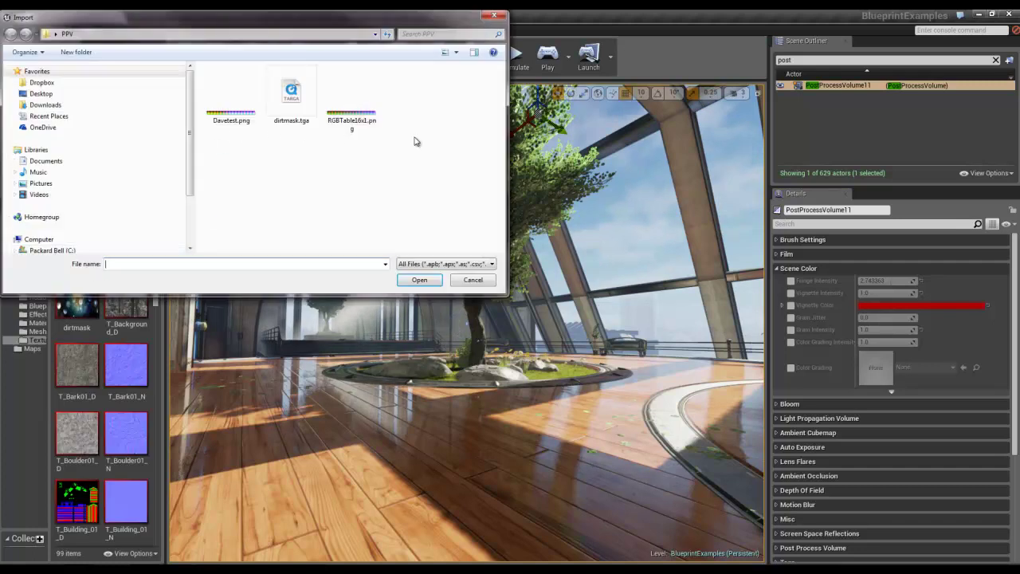
click(231, 96)
click(419, 280)
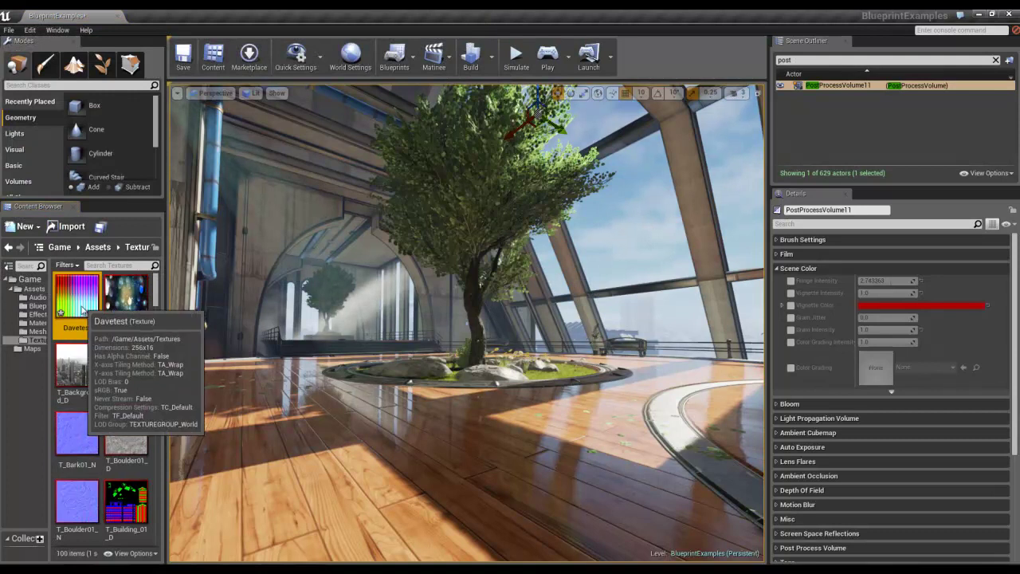
Set the Davetest texture's LOD Group to ColorLookupTable, then save the texture and close its editor.
double_click(77, 296)
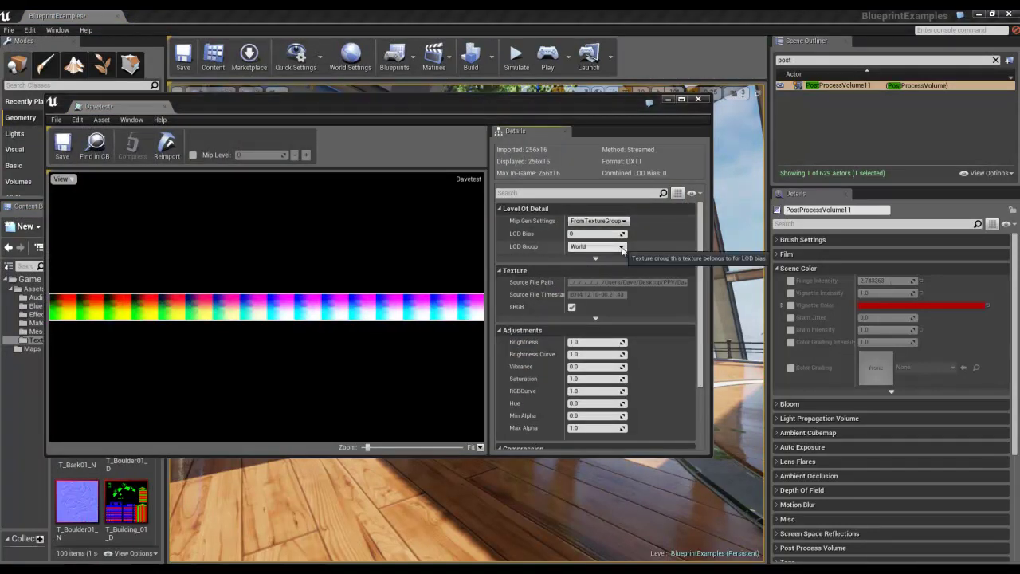
click(622, 247)
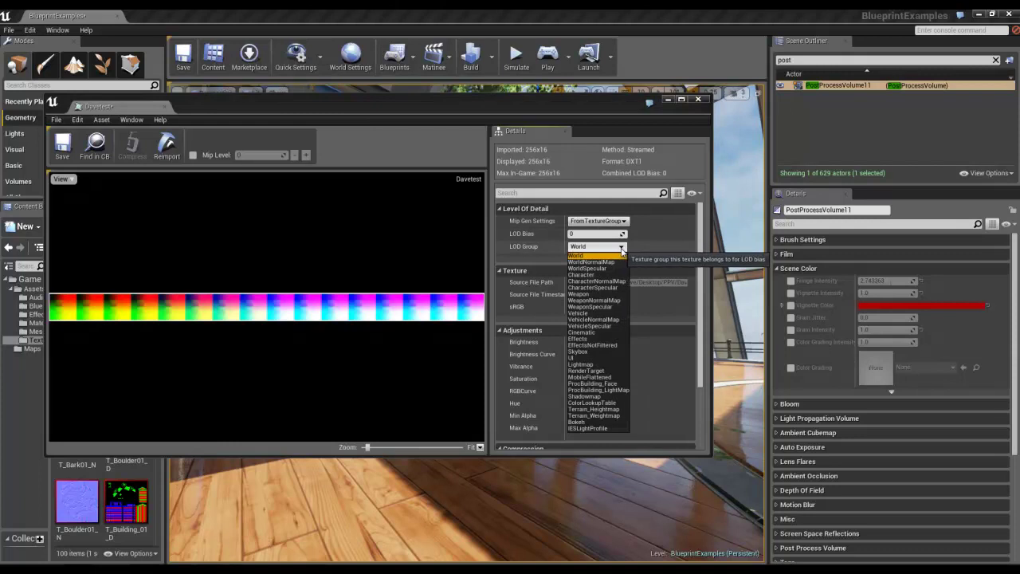
click(594, 405)
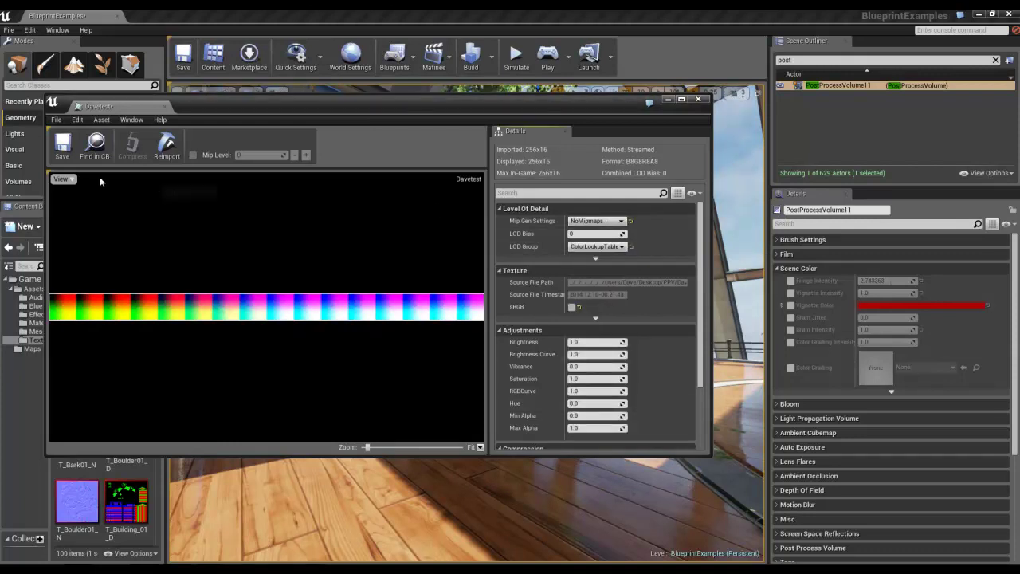
click(62, 151)
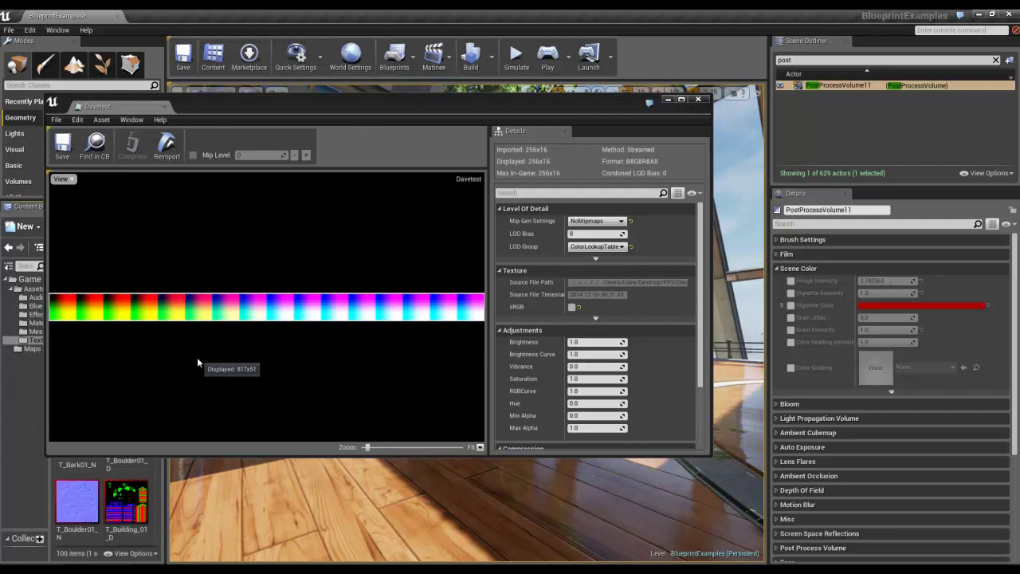
click(699, 101)
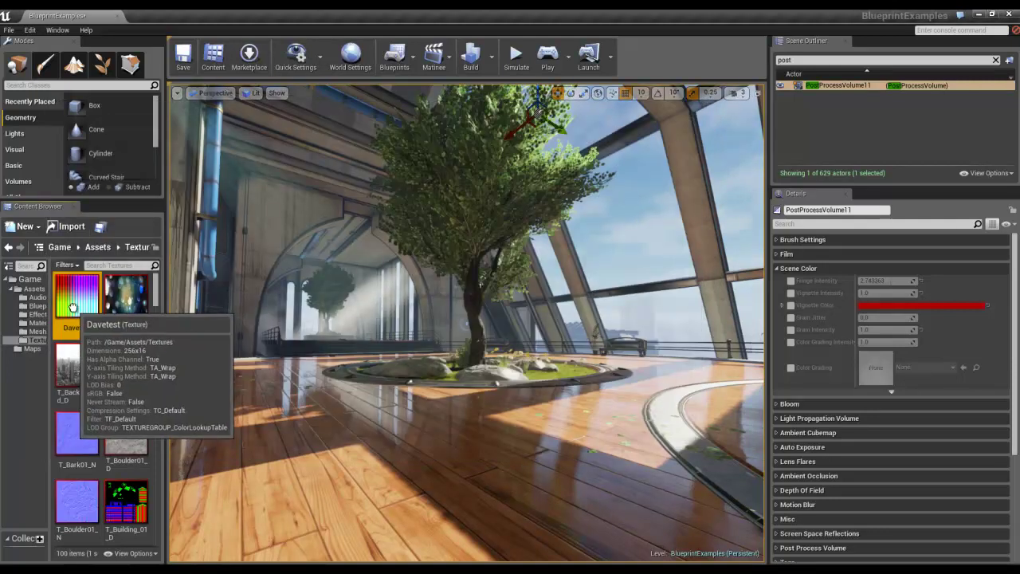
Enable Color Grading and Color Grading Intensity on PostProcessVolume11 and assign the Davetest texture as its color grading LUT.
drag(76, 299, 876, 368)
click(790, 368)
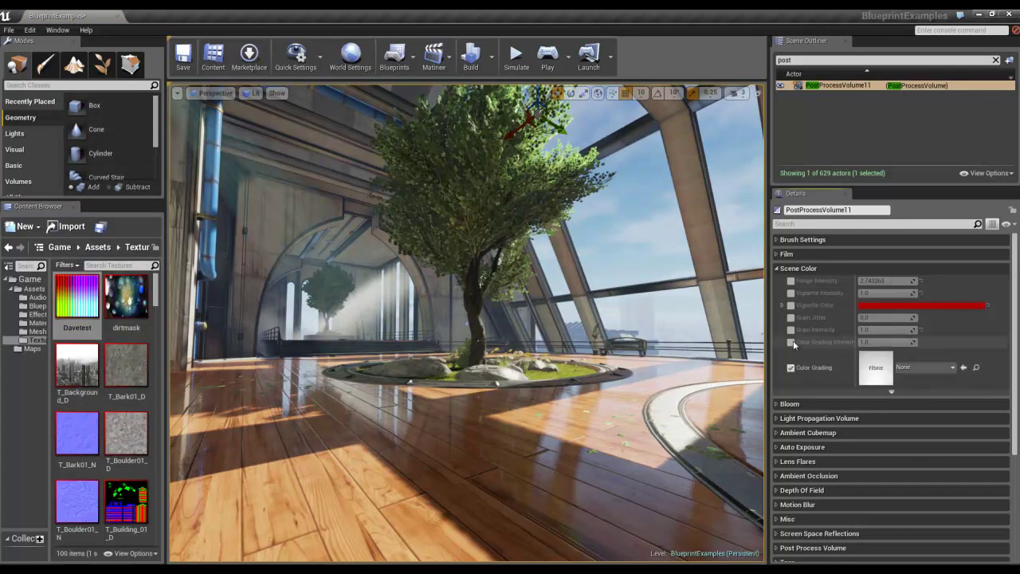
click(791, 341)
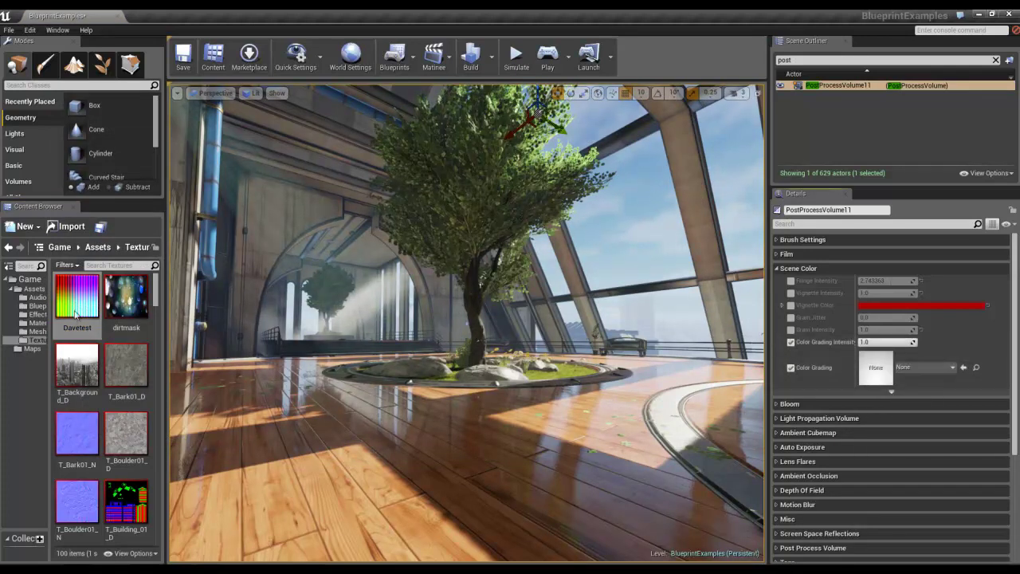
drag(77, 314, 875, 368)
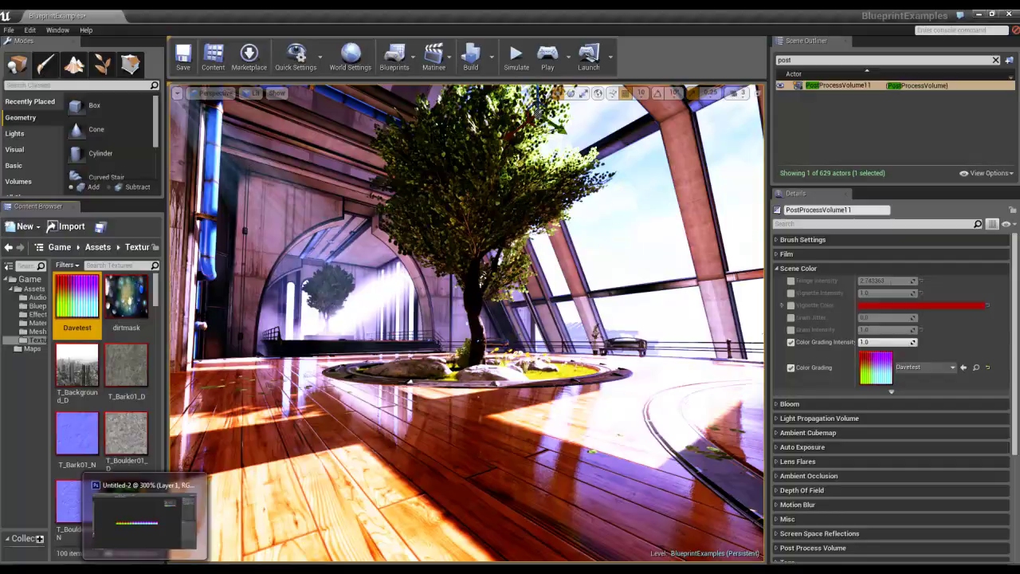
Switch to Photoshop to view the graded Untitled-1 screenshot and return to Unreal Editor to compare the look.
click(145, 569)
click(191, 49)
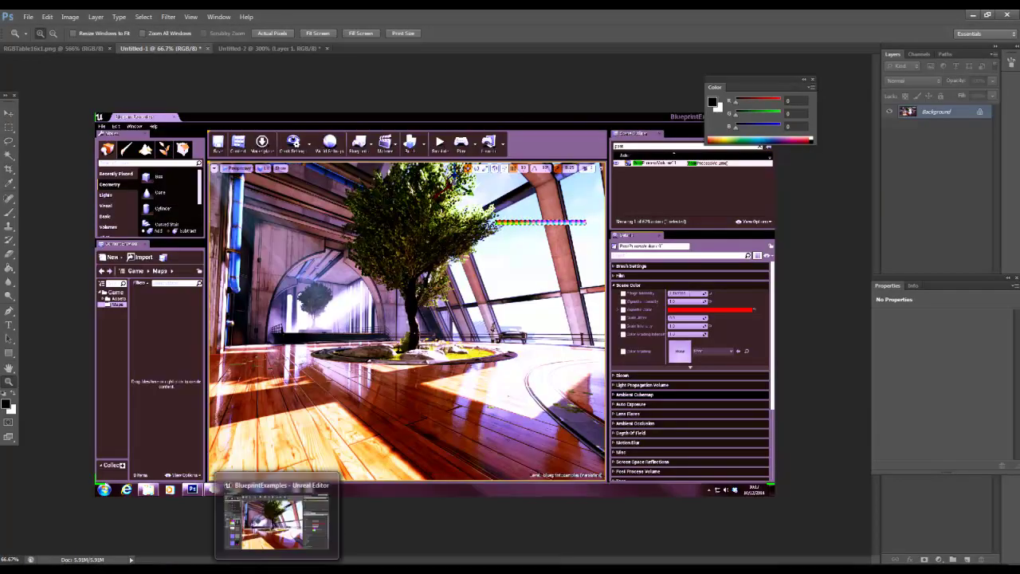
click(278, 569)
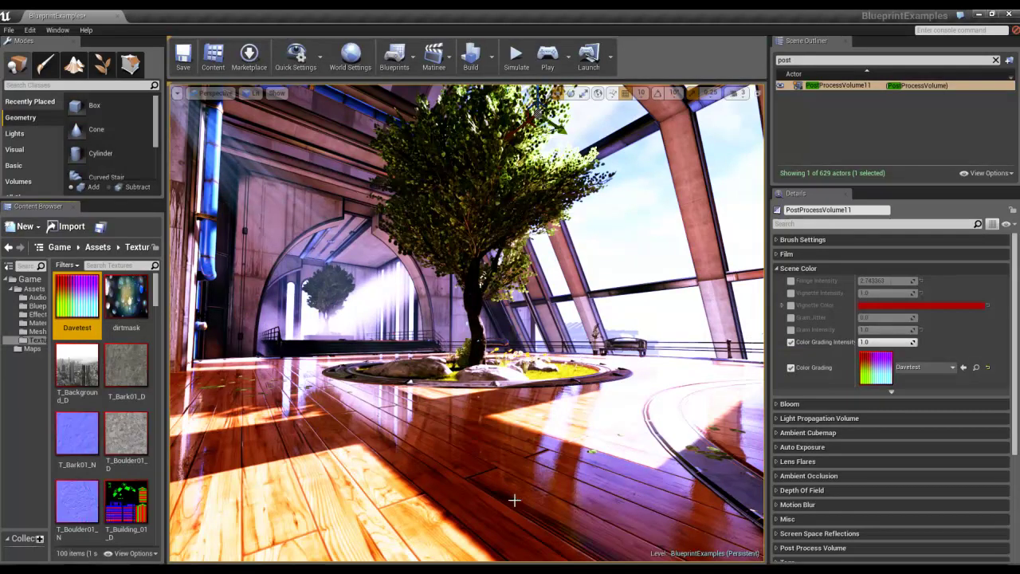
Play the level from a spot on the wooden floor and walk around to inspect the color grading.
drag(478, 457, 523, 477)
right_click(460, 454)
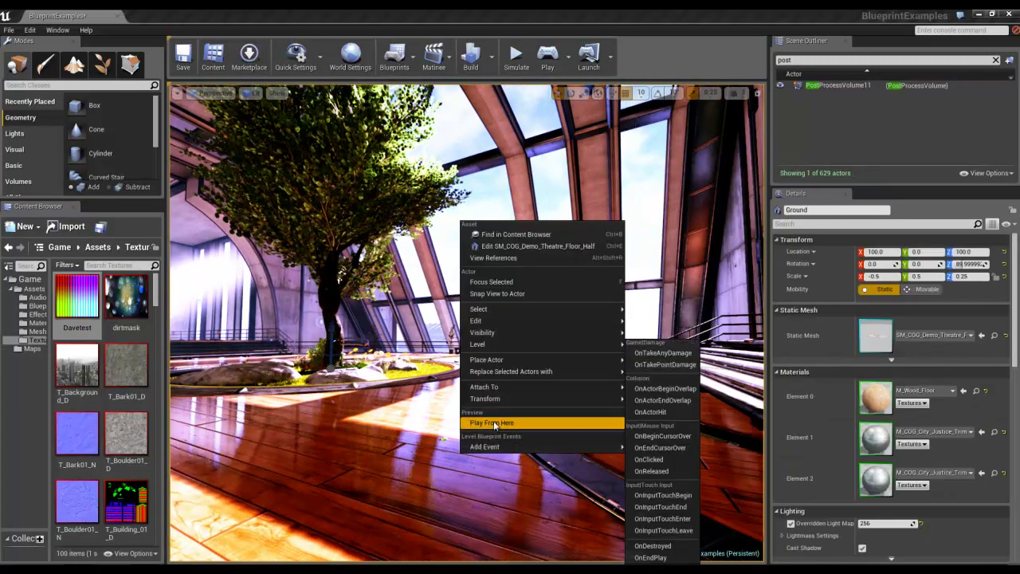
click(494, 424)
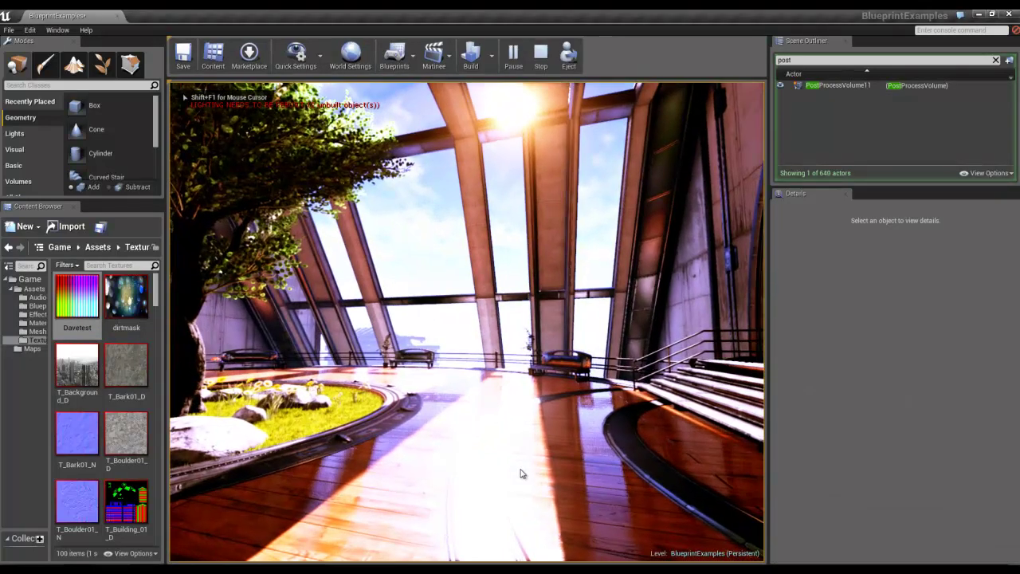
key(w)
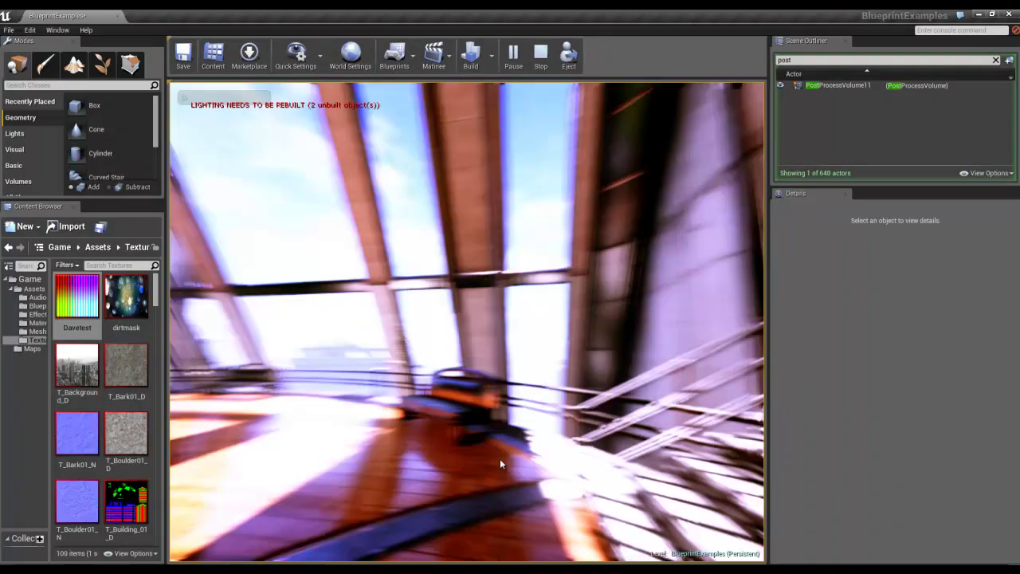
key(w)
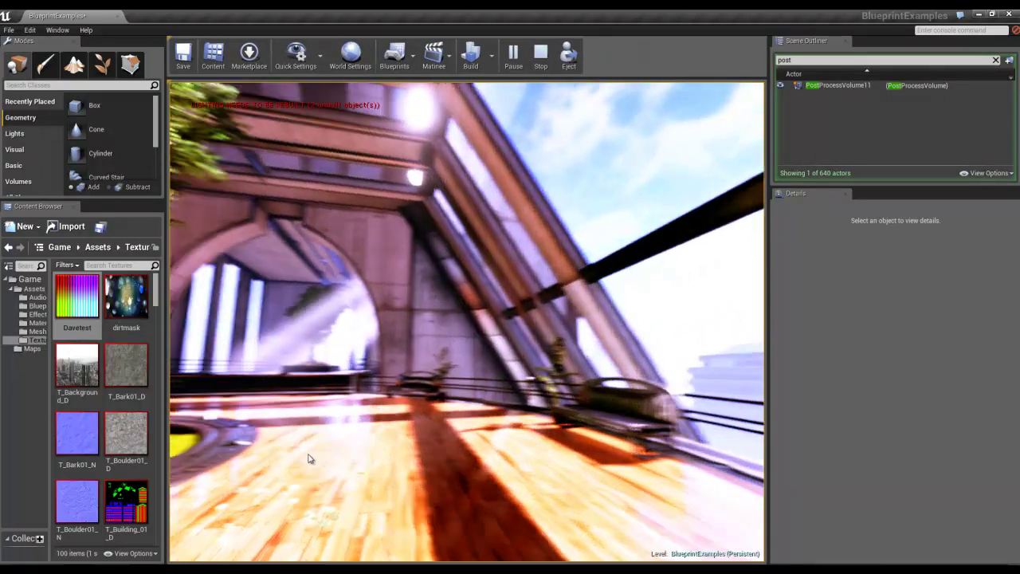